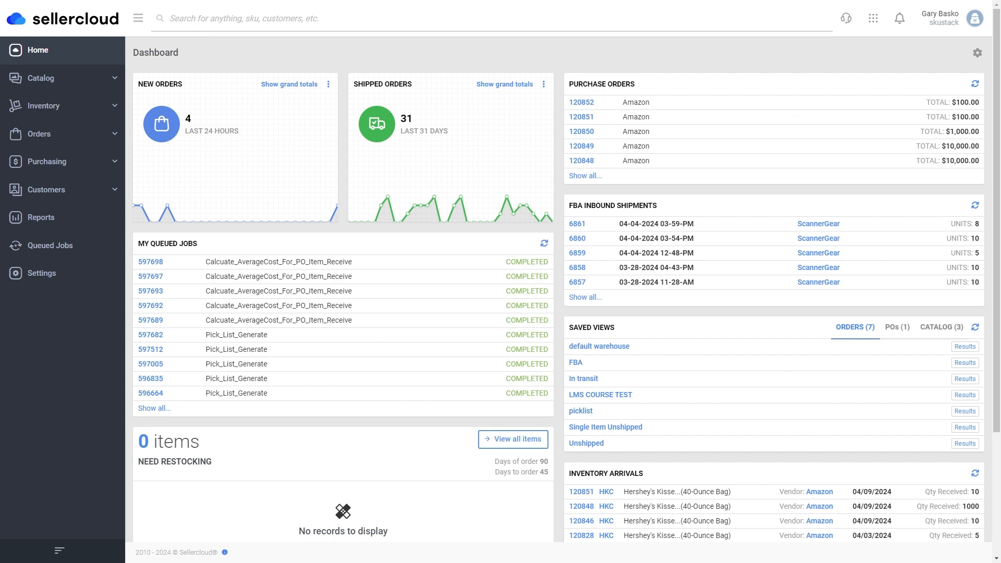
# Start a new purchase order from vendor Amazon with 10 units of HKC Hershey's Kisses.
pyautogui.click(49, 161)
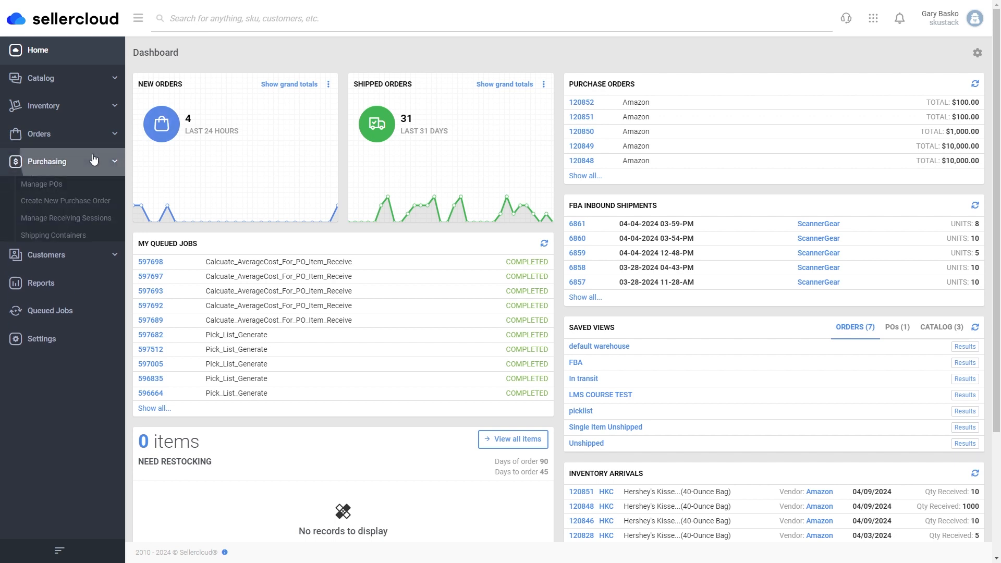
pyautogui.click(86, 203)
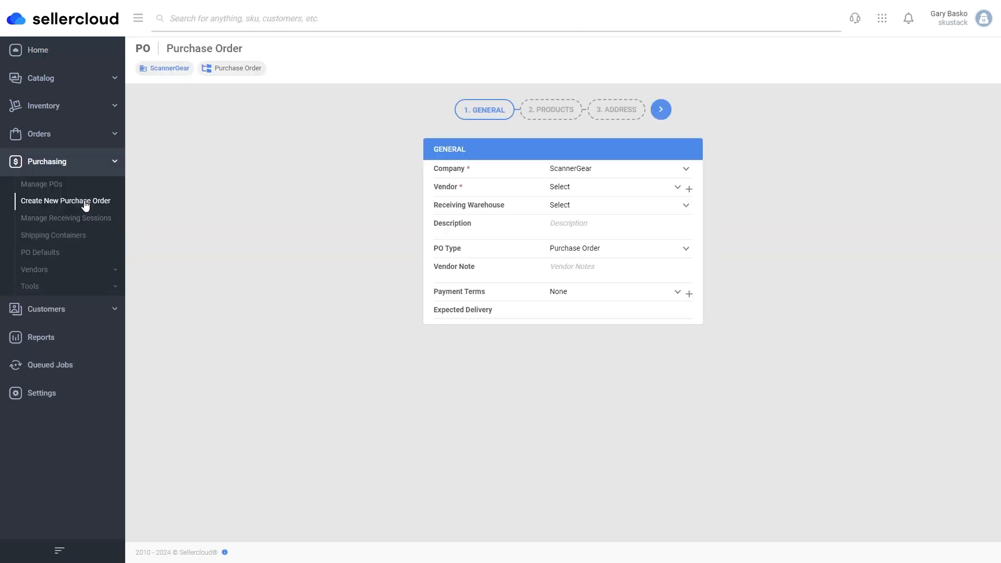
pyautogui.click(599, 190)
pyautogui.click(594, 212)
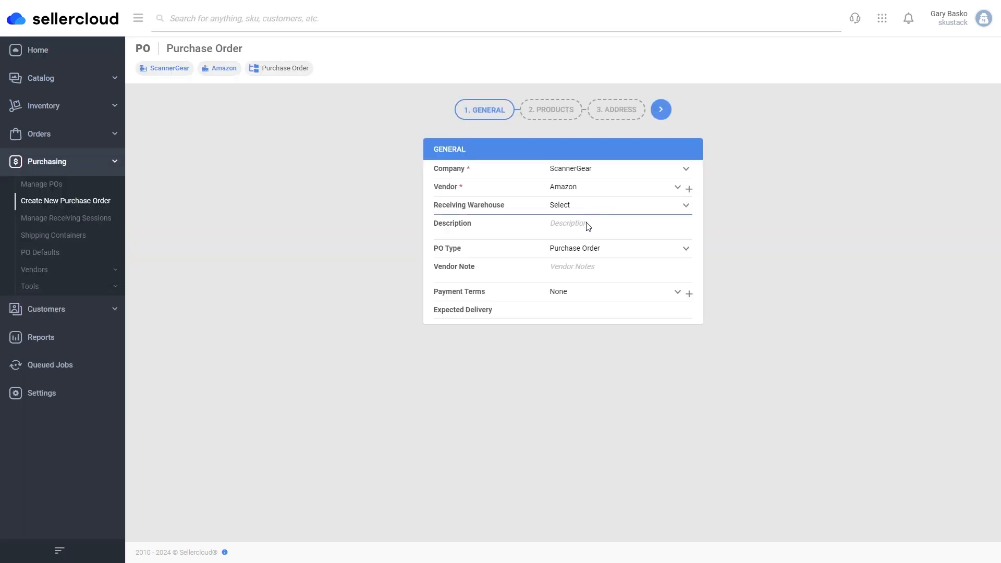
pyautogui.click(660, 110)
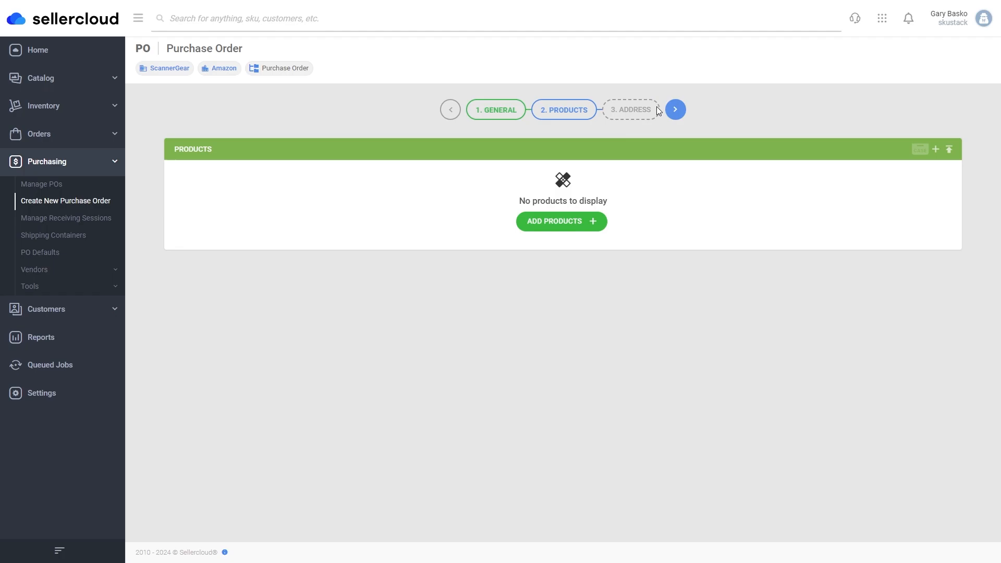
pyautogui.click(567, 221)
pyautogui.write('choc')
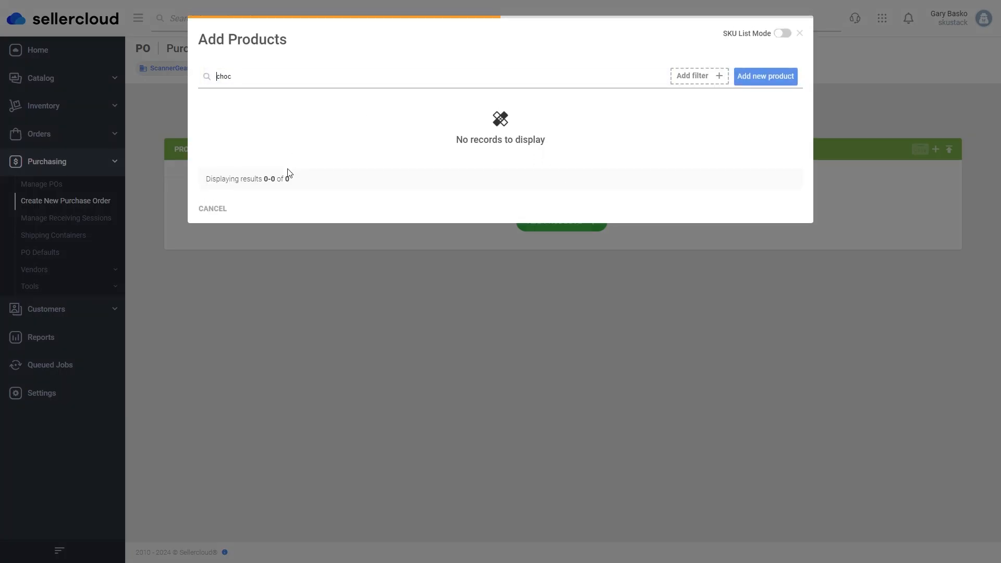
pyautogui.click(207, 127)
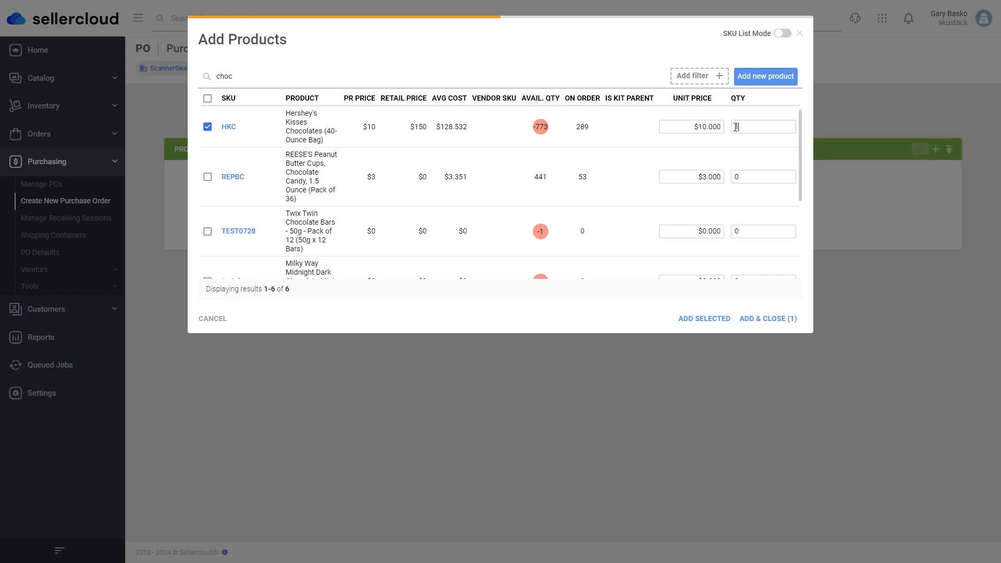
pyautogui.click(760, 320)
# Ship to a saved address, create purchase order 120853, and view it.
pyautogui.click(676, 109)
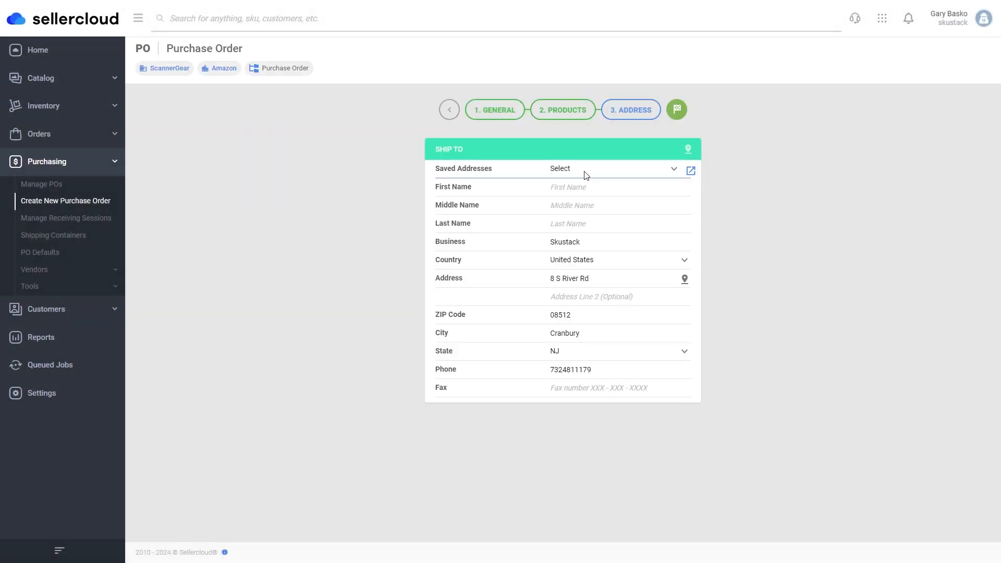
pyautogui.click(584, 172)
pyautogui.click(585, 189)
pyautogui.click(683, 110)
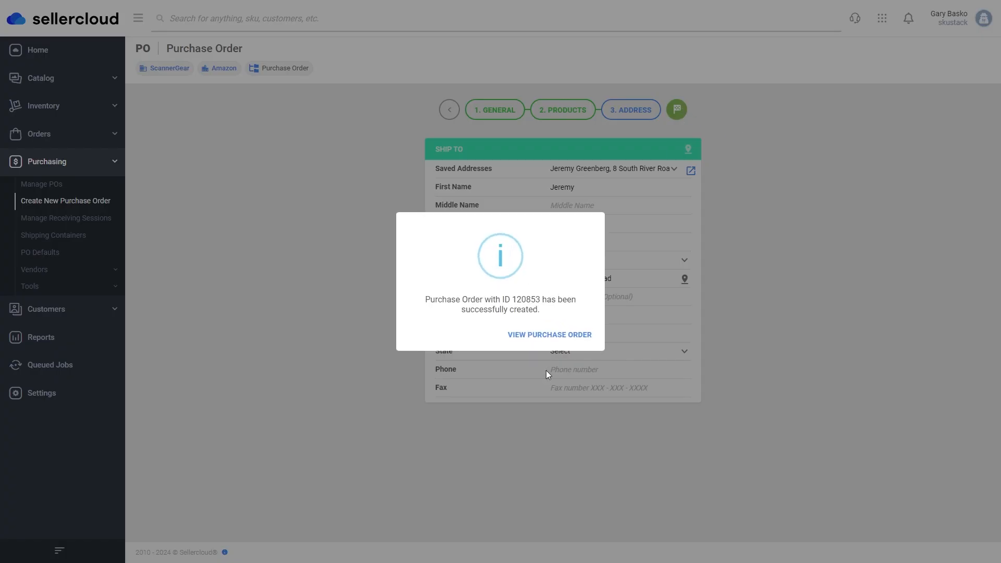
pyautogui.click(571, 339)
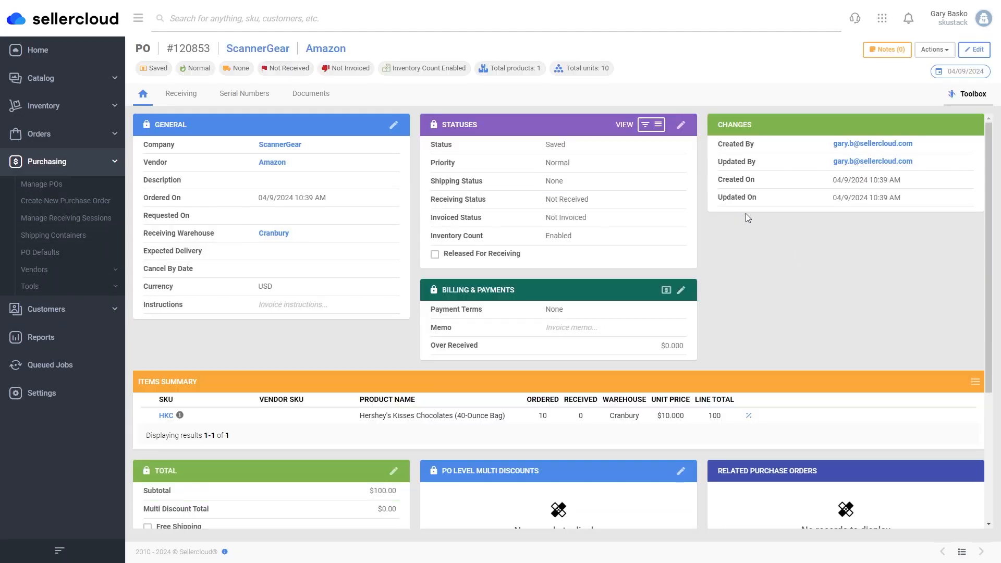
# Approve PO 120853, then open Manage Invoices through the Actions search.
pyautogui.click(935, 49)
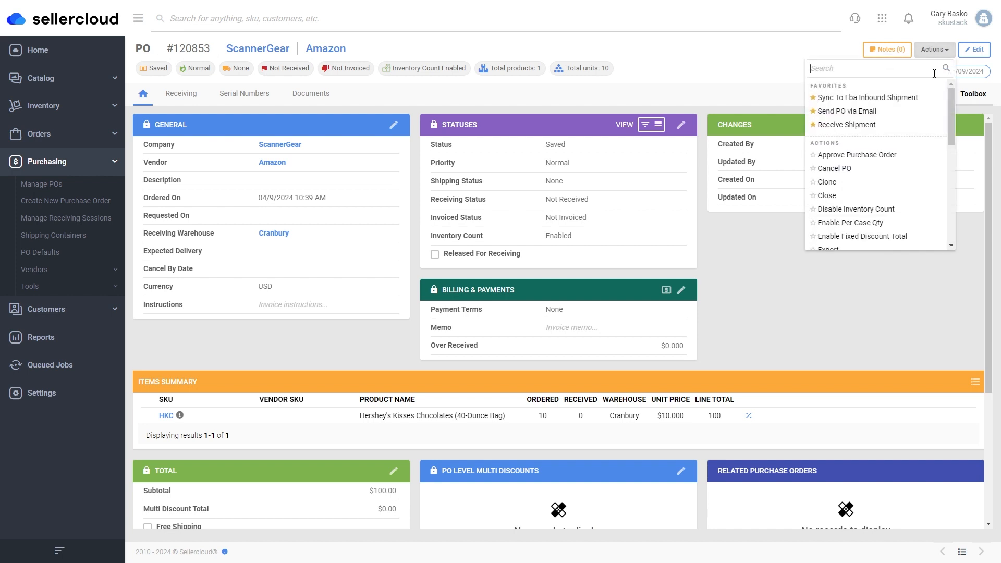
pyautogui.click(879, 157)
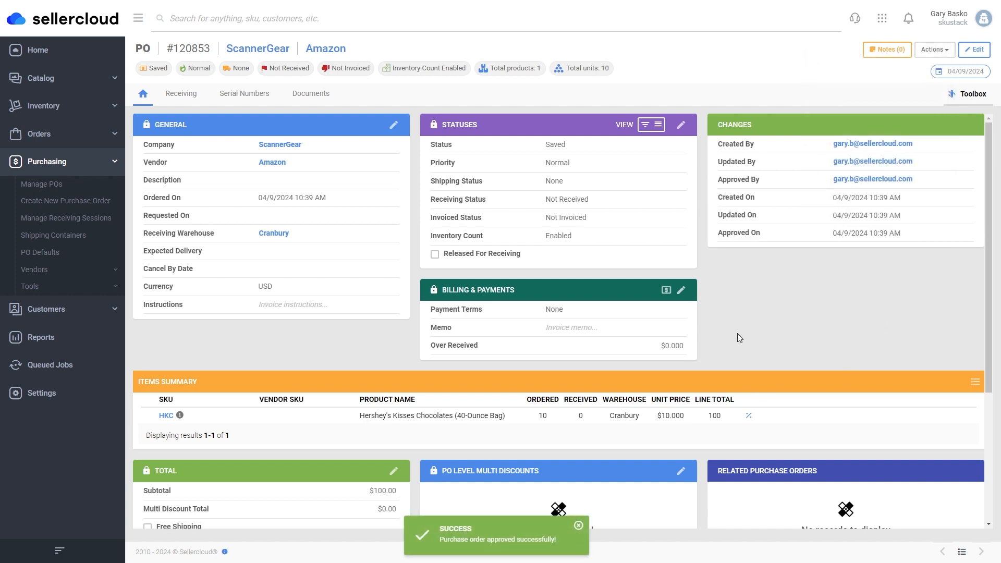
pyautogui.click(933, 52)
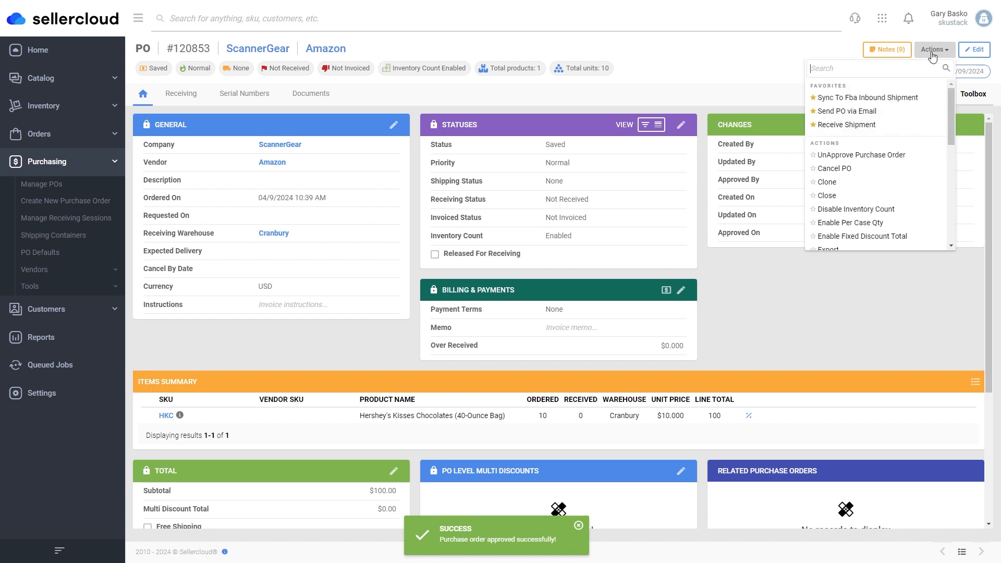
pyautogui.write('mang')
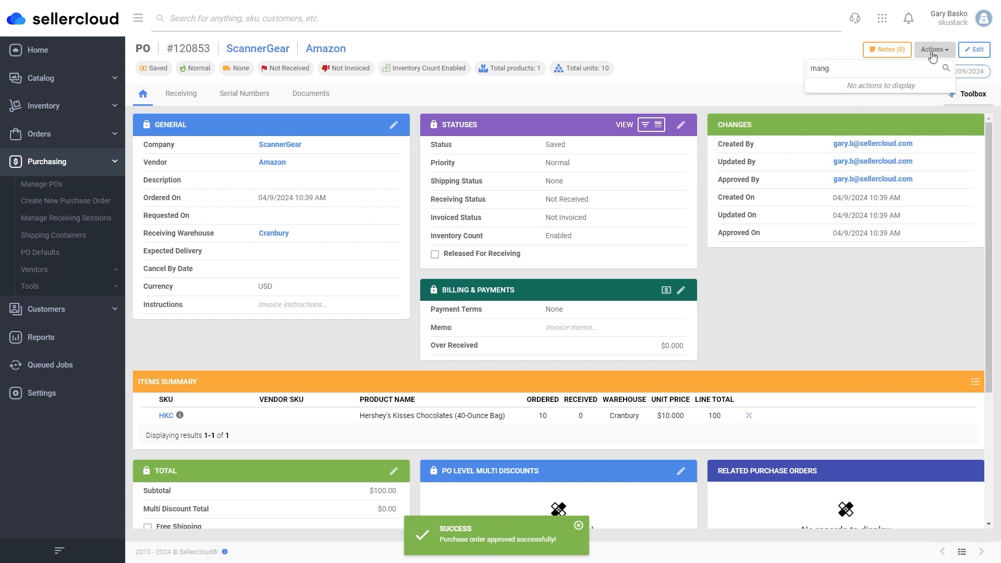
pyautogui.press('BackSpace')
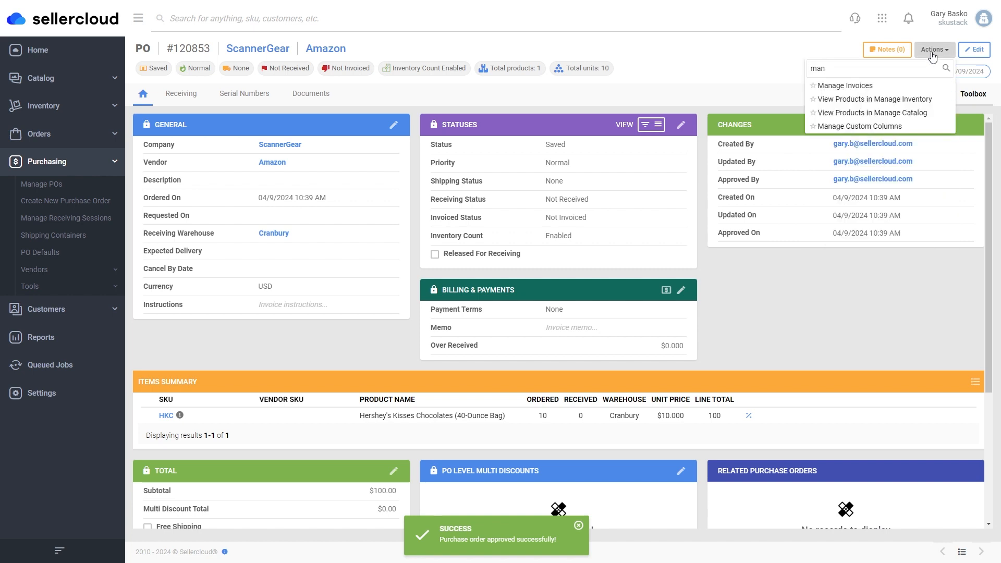
pyautogui.click(871, 86)
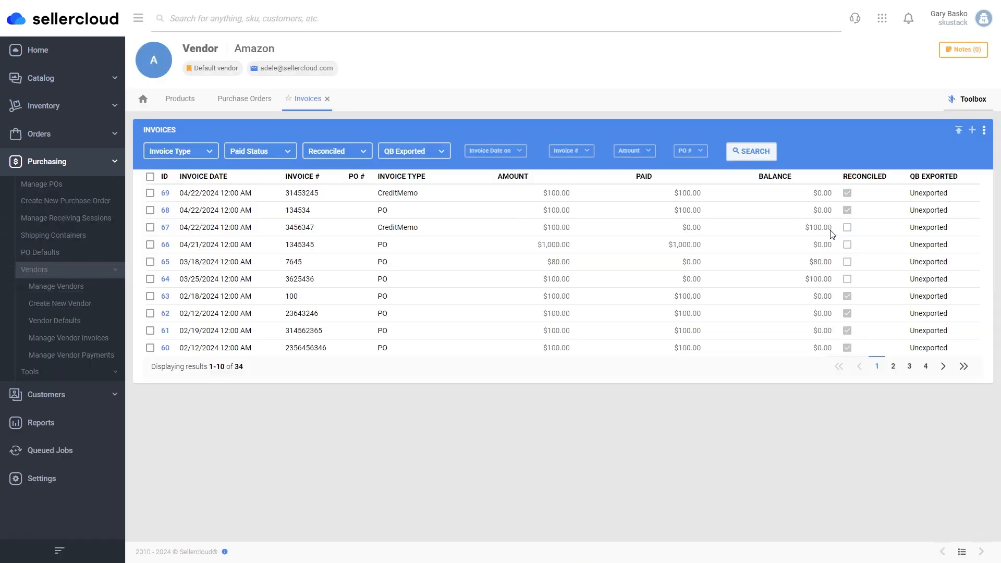
# Add PO-type invoice 346265 dated 04/22/2024 for 100, then go to Manage POs.
pyautogui.click(972, 131)
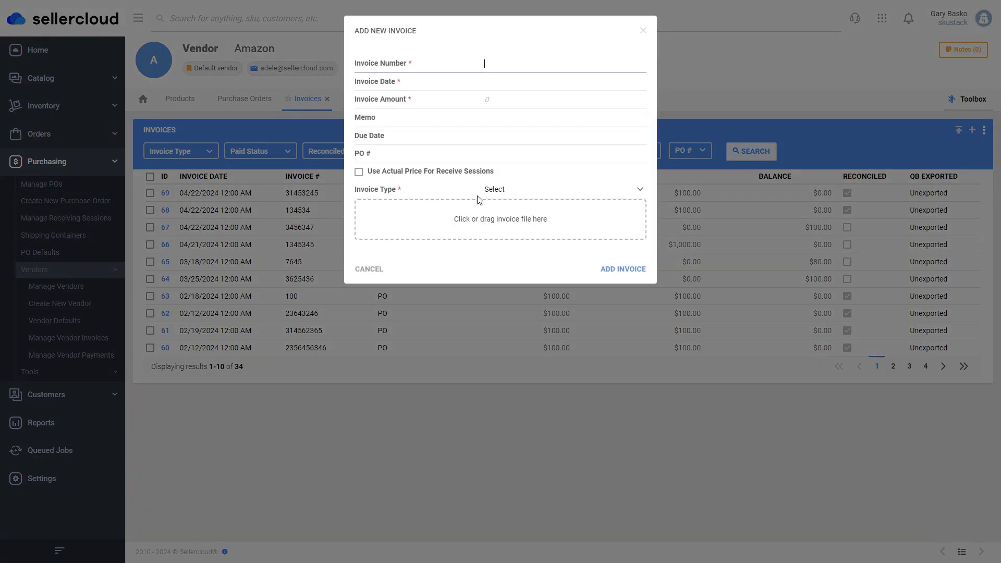
pyautogui.write('346265')
pyautogui.click(513, 82)
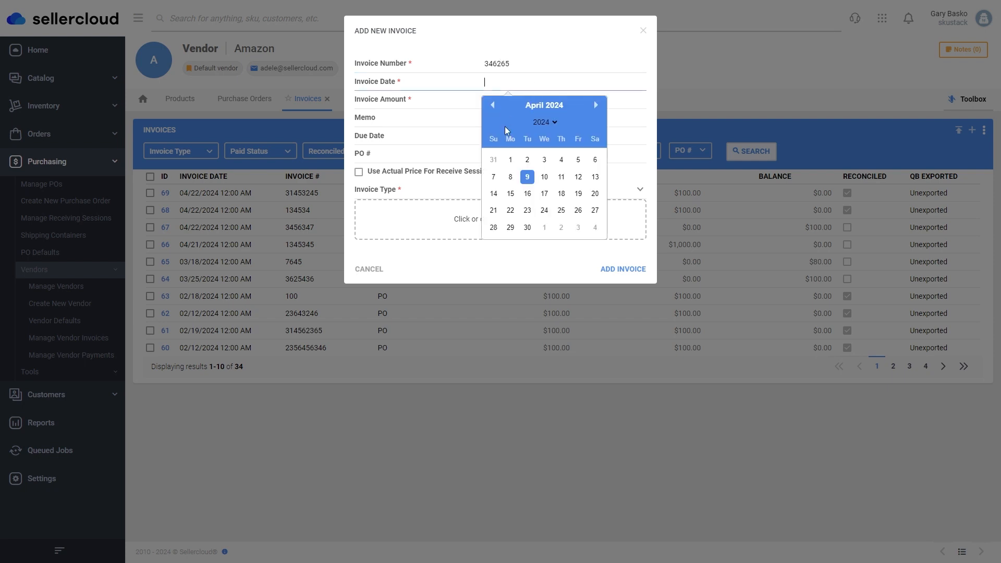
pyautogui.click(511, 211)
pyautogui.click(493, 100)
pyautogui.write('100')
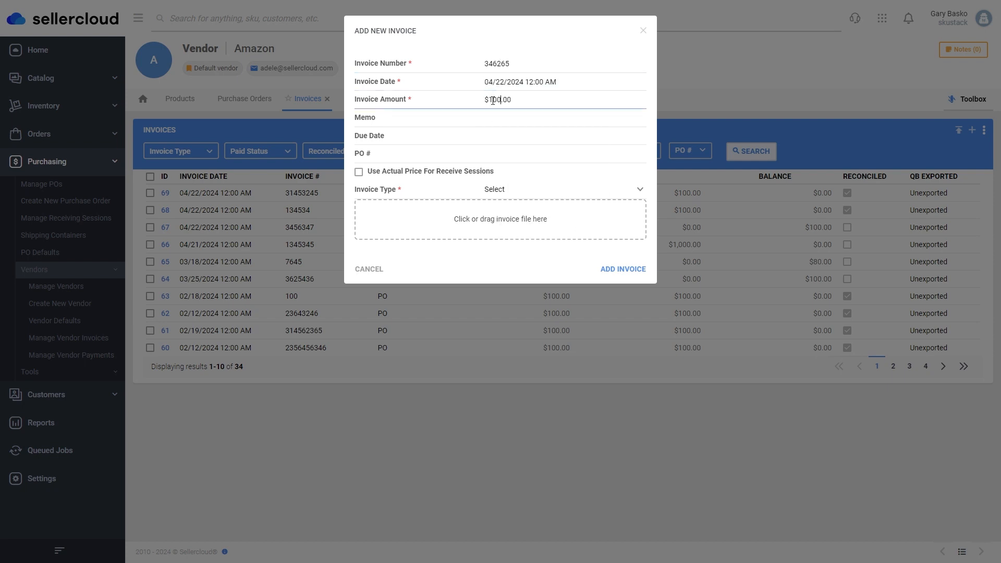
pyautogui.click(534, 154)
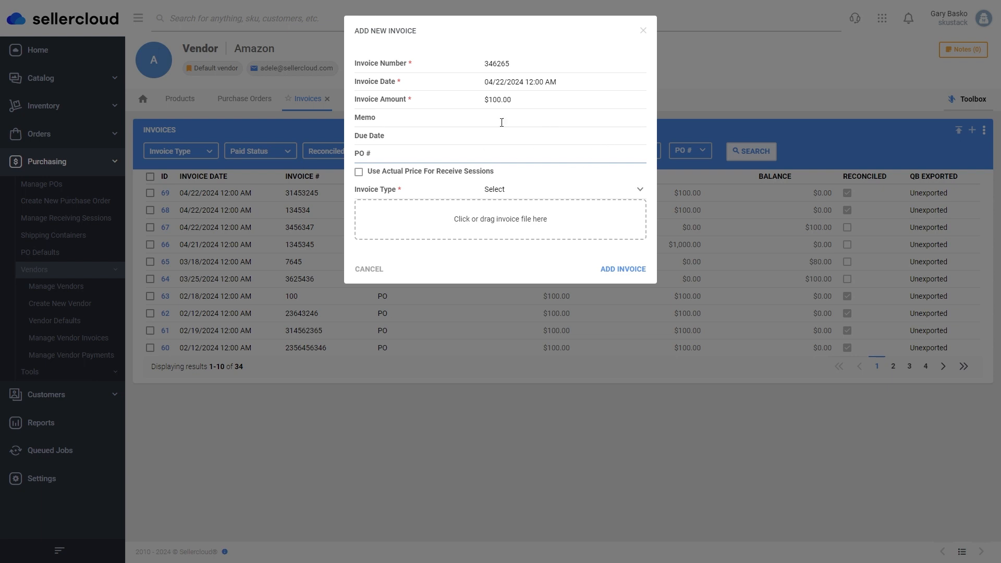
pyautogui.click(510, 190)
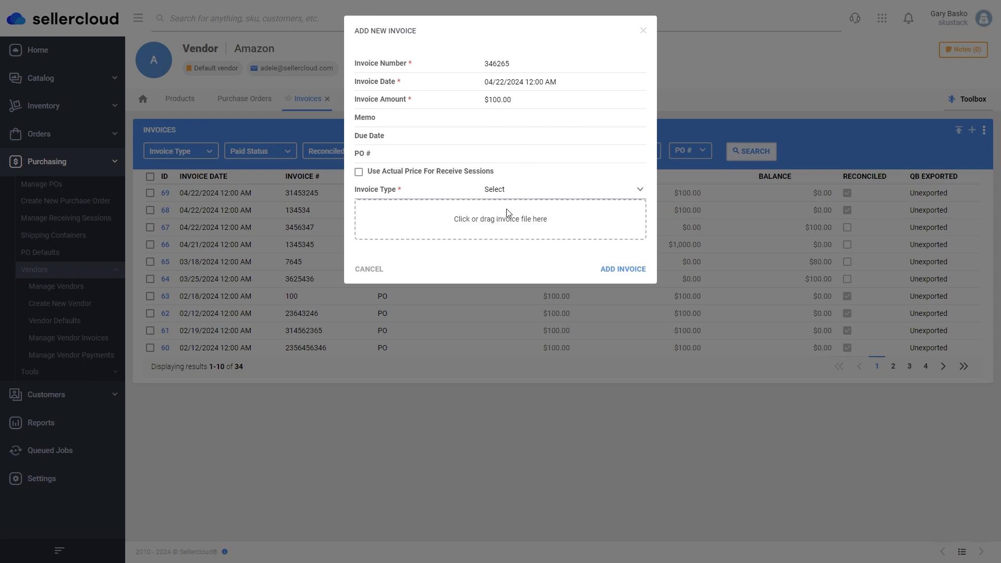
pyautogui.click(509, 213)
pyautogui.click(607, 271)
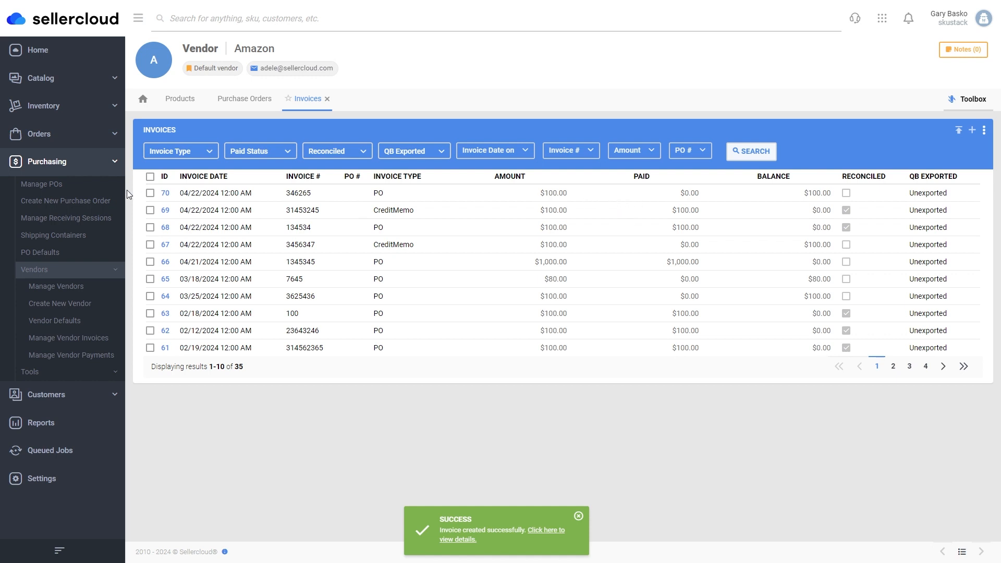
pyautogui.click(30, 184)
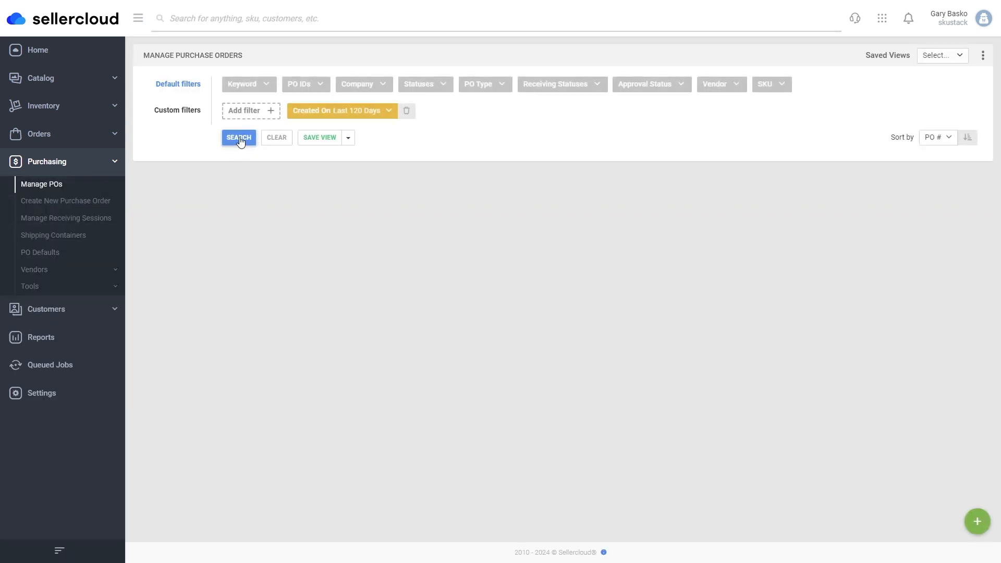
# Open PO 120853, receive all 10 HKC units, and review receiving session 22728.
pyautogui.click(239, 138)
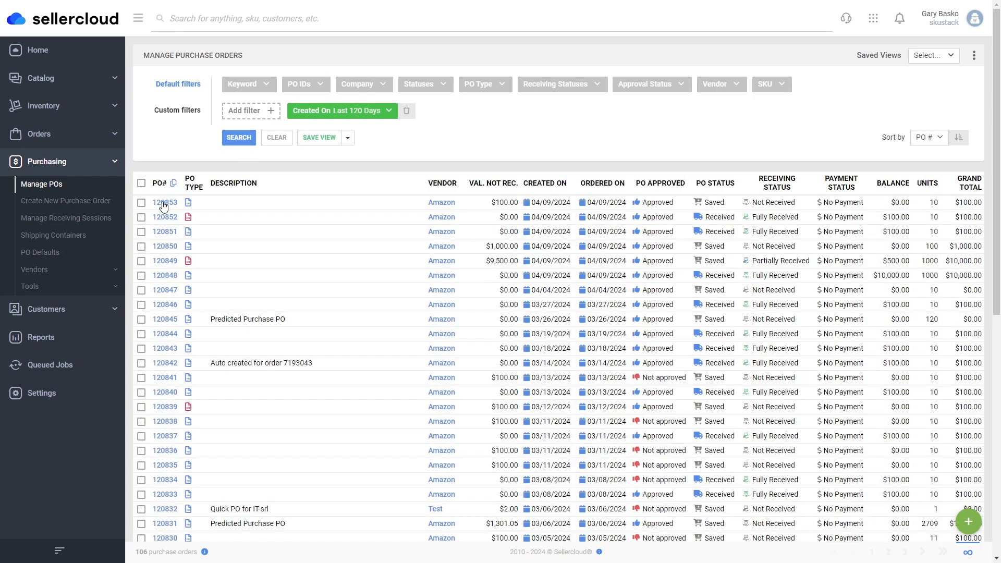
pyautogui.click(163, 204)
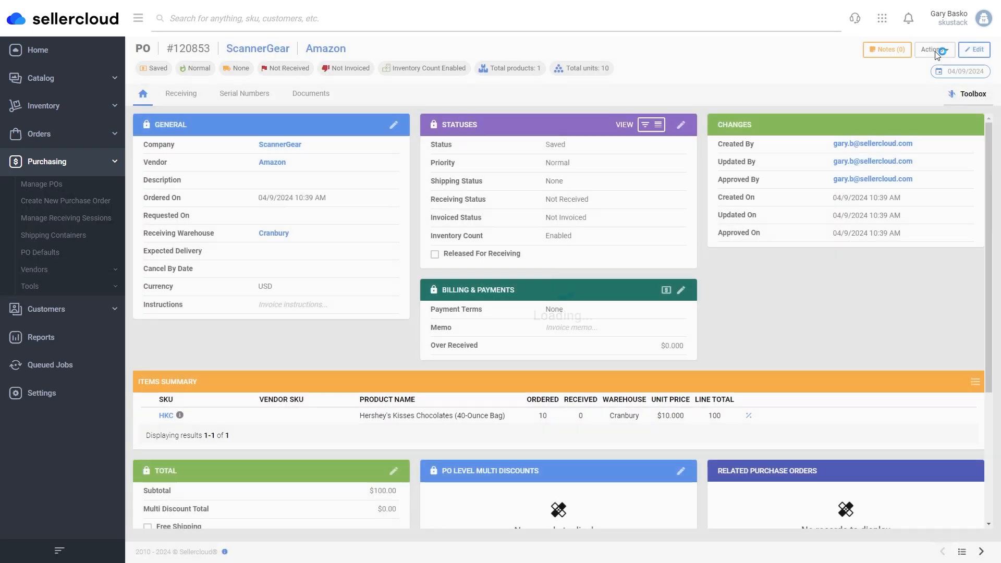
pyautogui.click(936, 50)
pyautogui.click(859, 125)
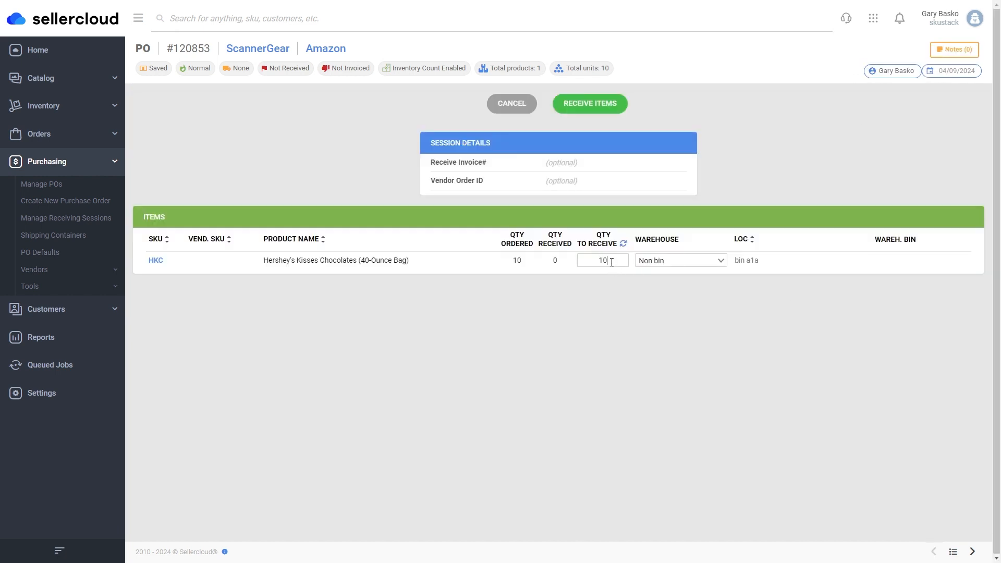
pyautogui.click(598, 106)
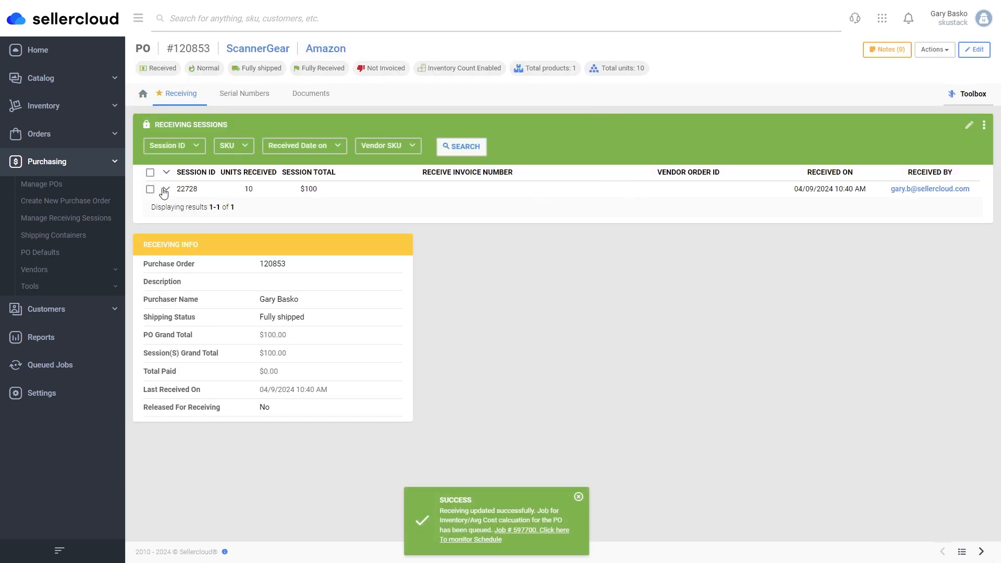
pyautogui.click(166, 189)
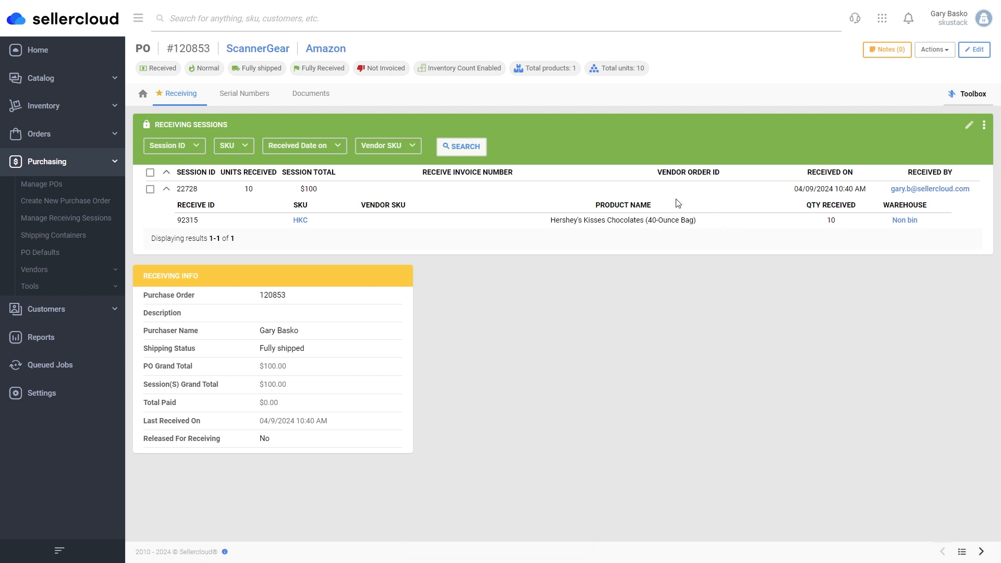
pyautogui.click(82, 270)
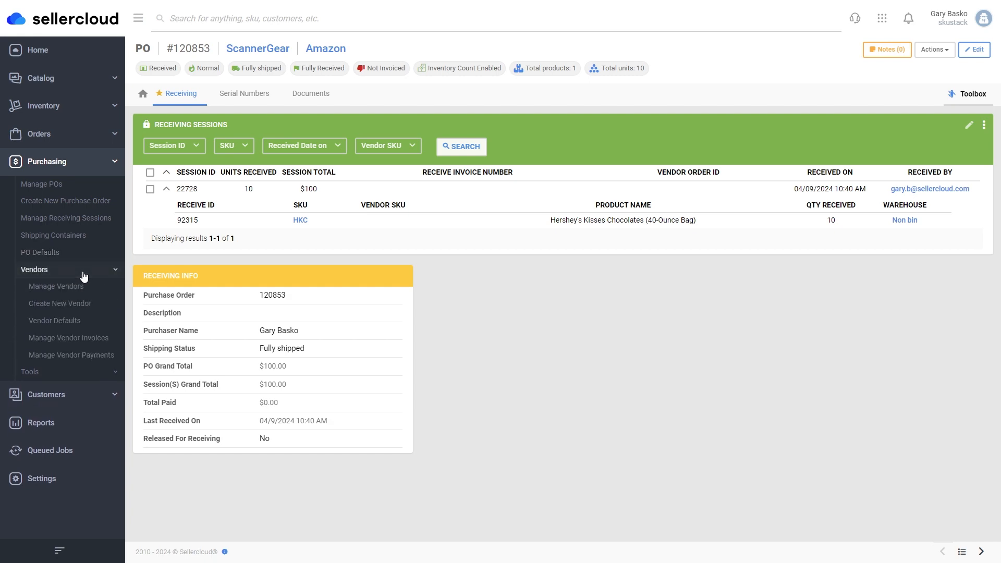
# Open Amazon vendor invoice #70 and attach receiving session 22728 from PO 120853.
pyautogui.click(89, 337)
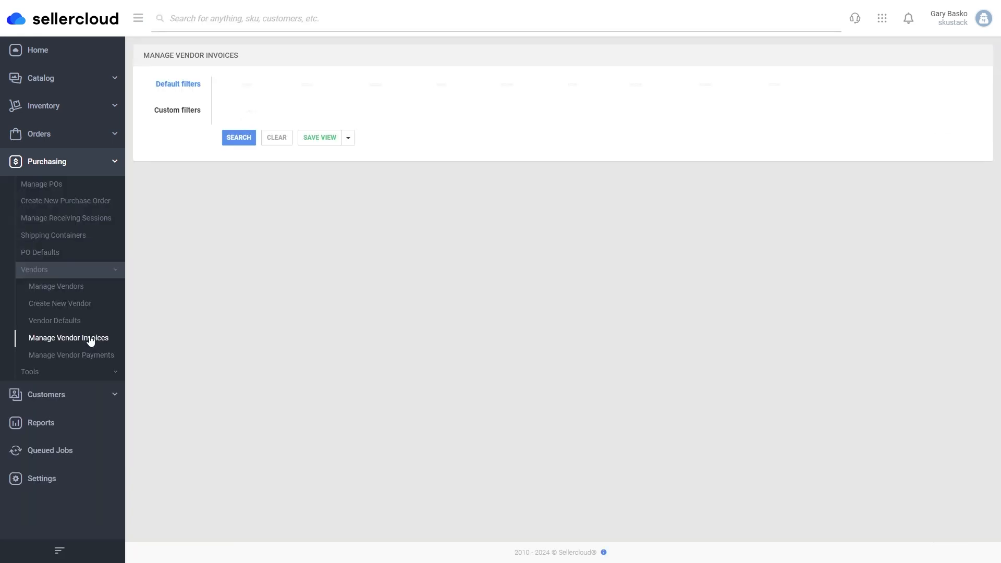
pyautogui.click(234, 147)
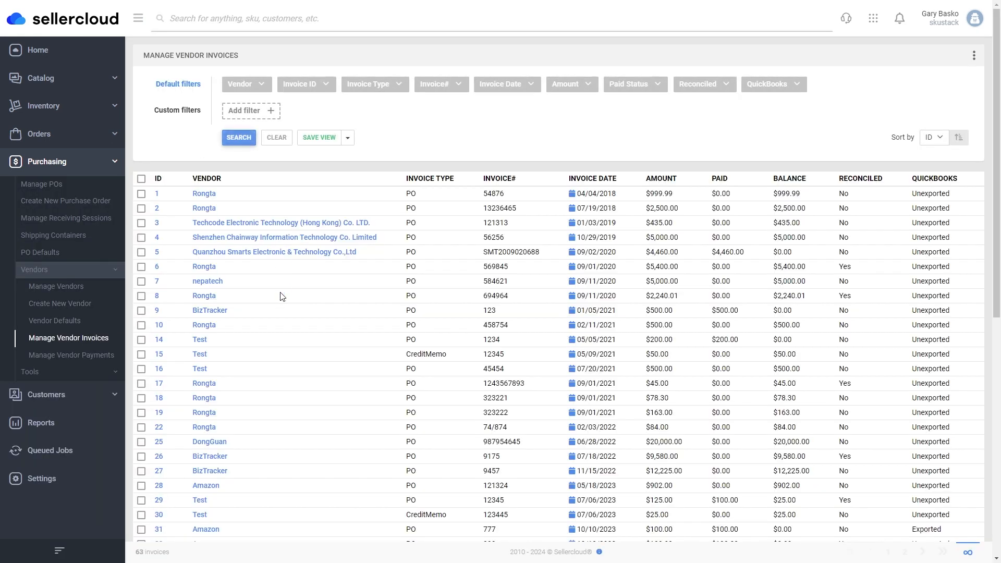
pyautogui.scroll(-10, 264, 309)
pyautogui.click(159, 476)
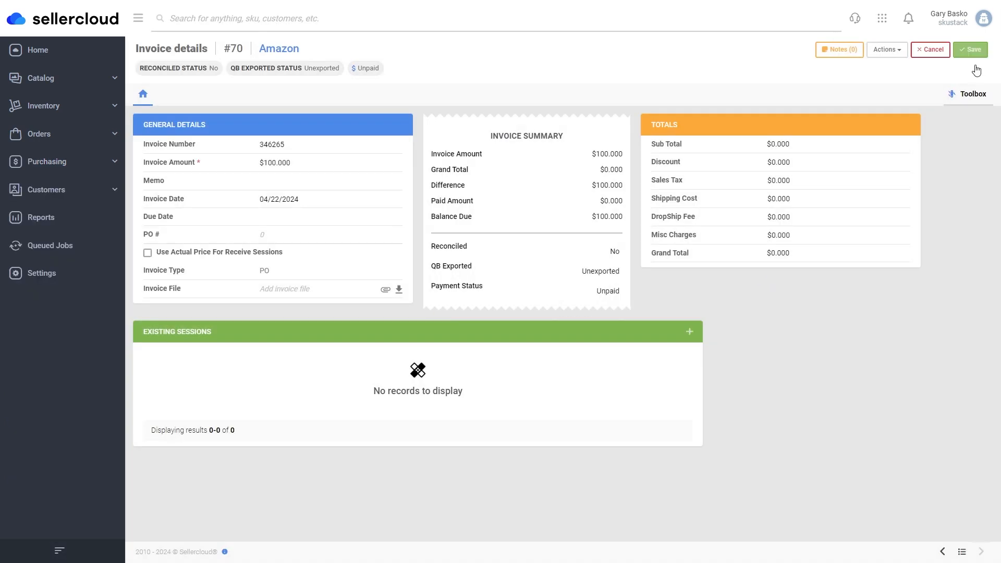
pyautogui.click(690, 331)
pyautogui.click(283, 112)
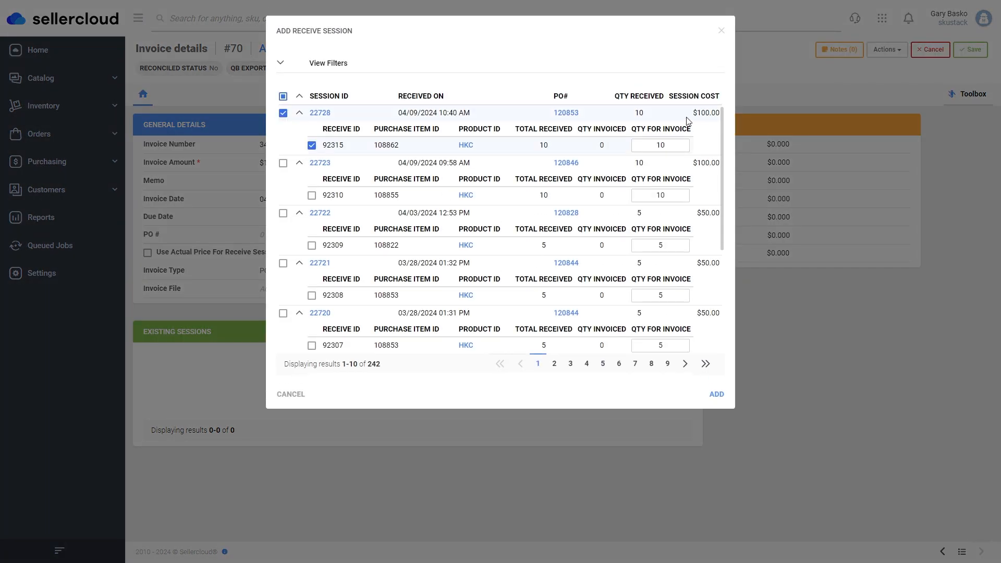
pyautogui.click(716, 394)
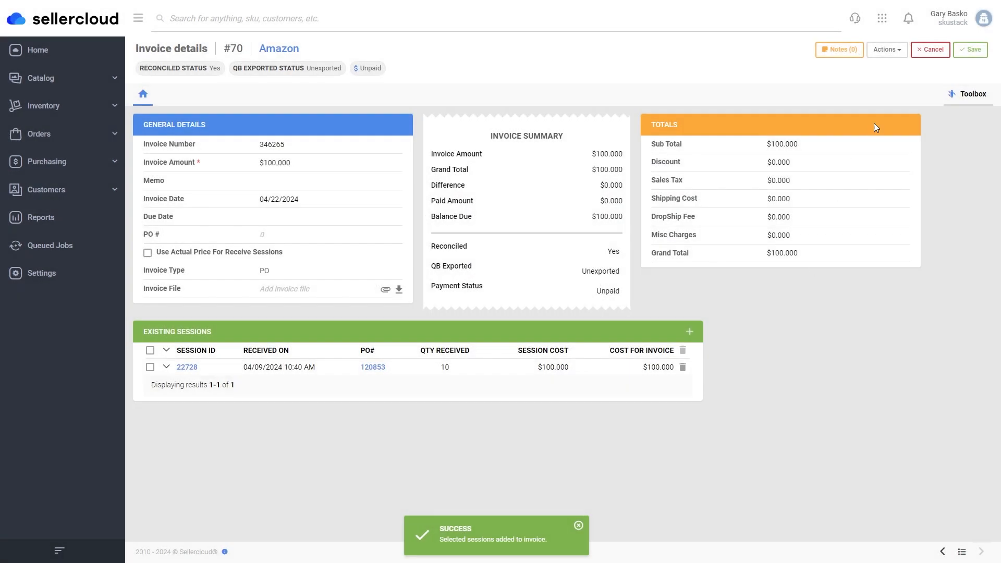
# Save invoice #70 and apply a 100.00 Cash payment dated 04/22/2024.
pyautogui.click(971, 50)
pyautogui.click(947, 51)
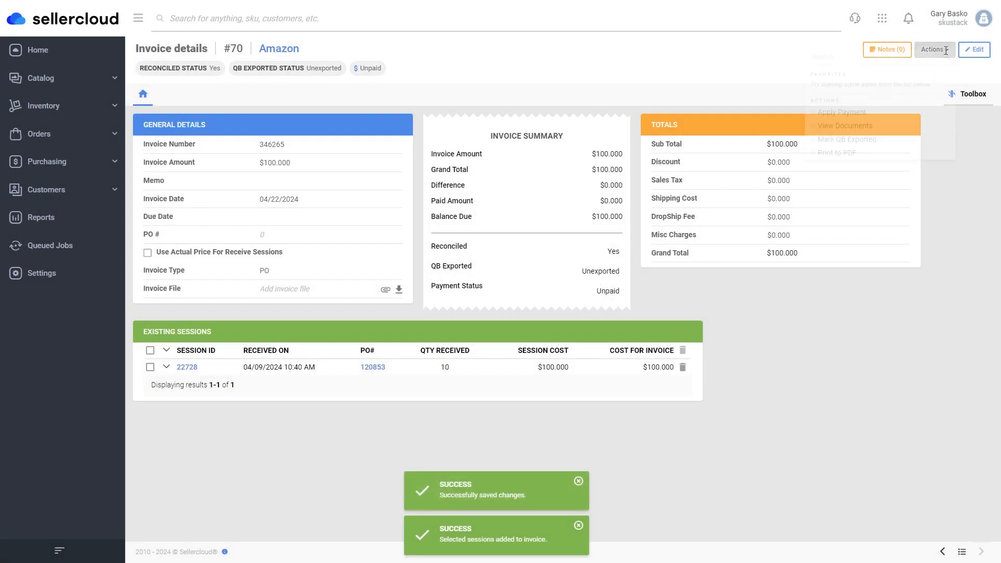
pyautogui.click(862, 123)
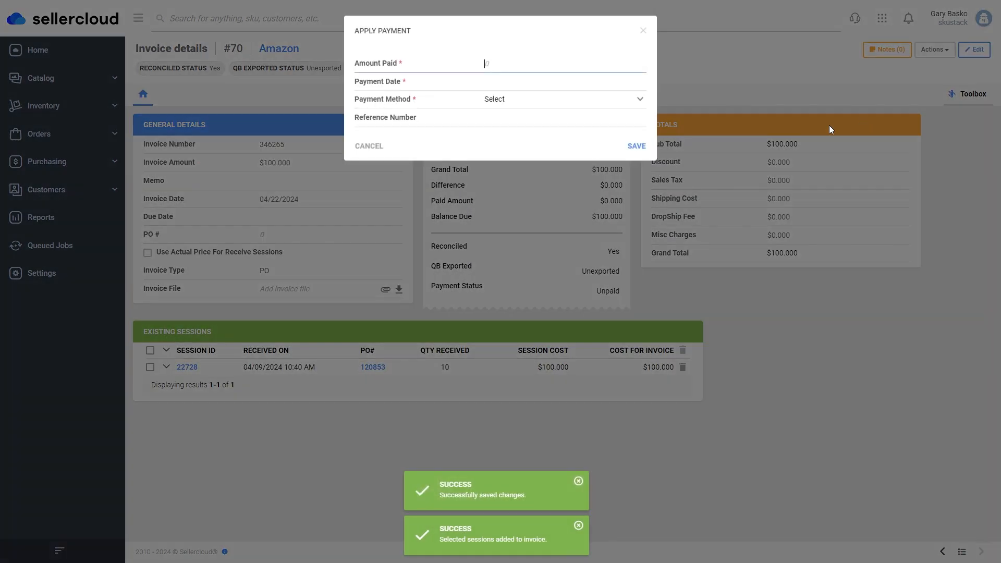
pyautogui.write('100.00')
pyautogui.click(526, 98)
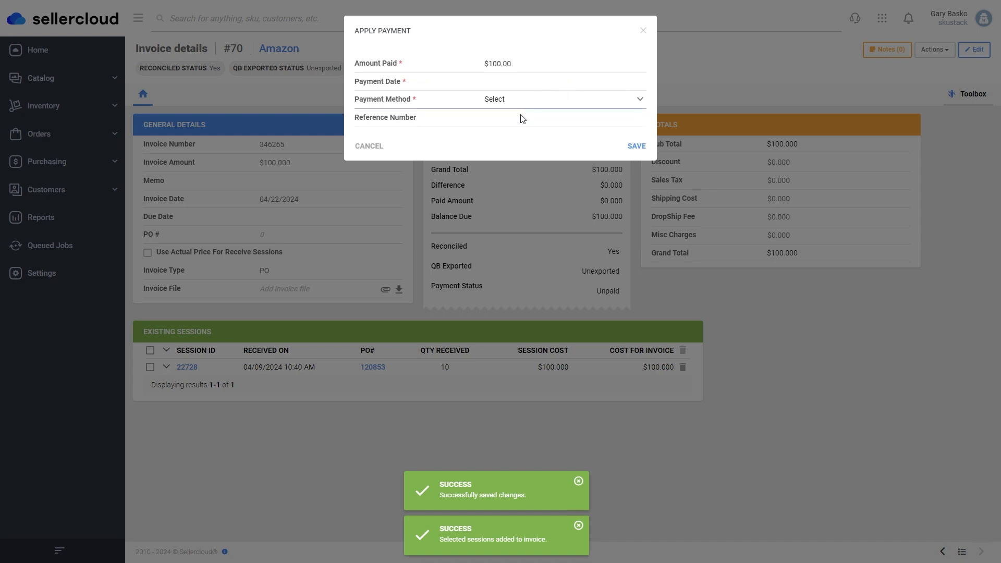
pyautogui.click(519, 125)
pyautogui.click(516, 81)
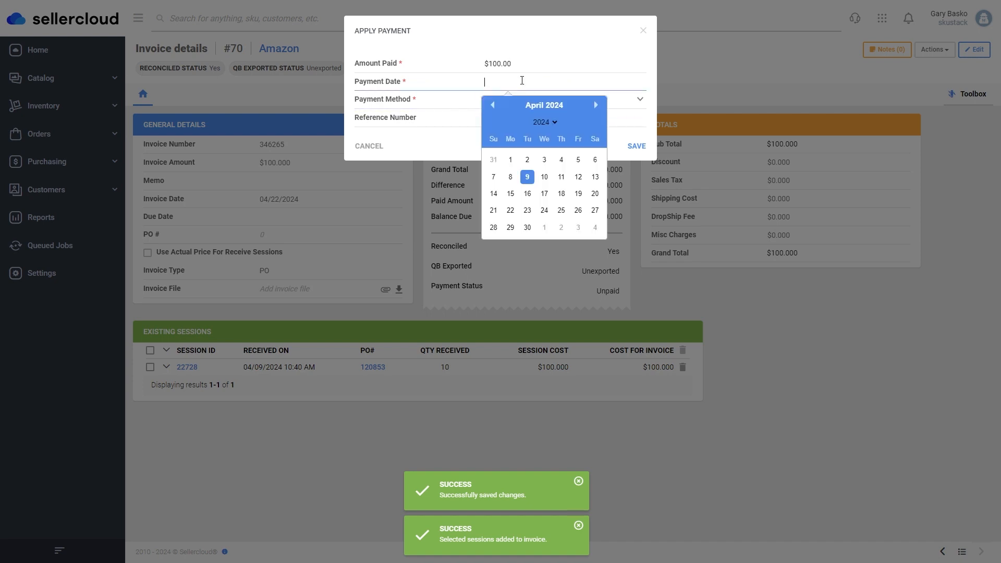
pyautogui.click(513, 212)
pyautogui.click(637, 146)
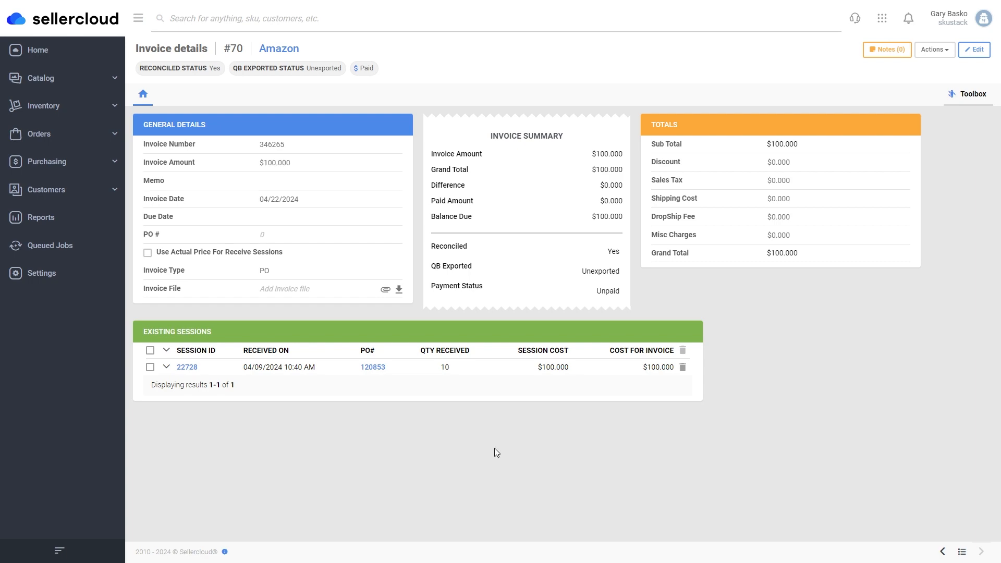
pyautogui.click(372, 367)
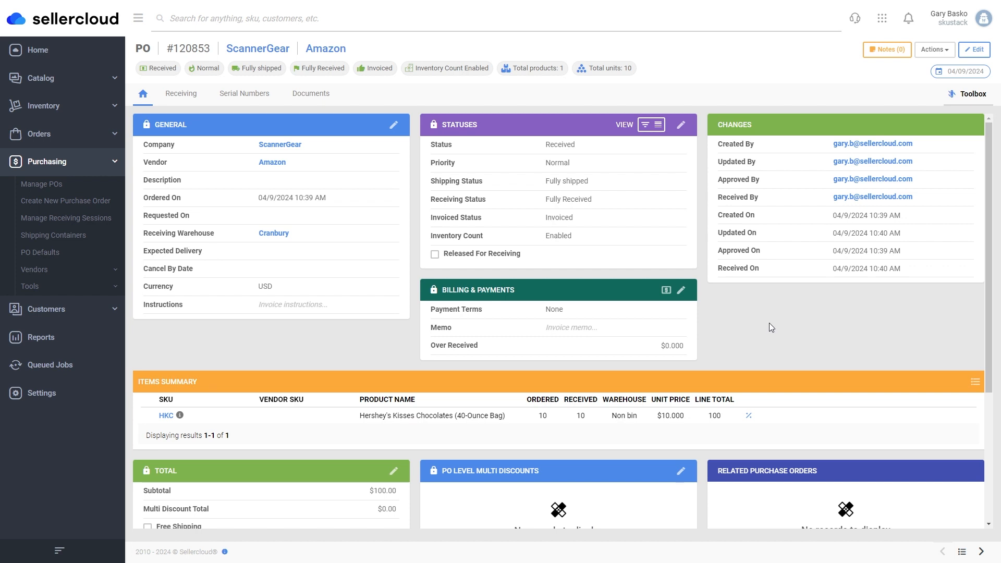
# Create a related credit memo for PO 120853 and open Credit Memo 120854.
pyautogui.click(931, 52)
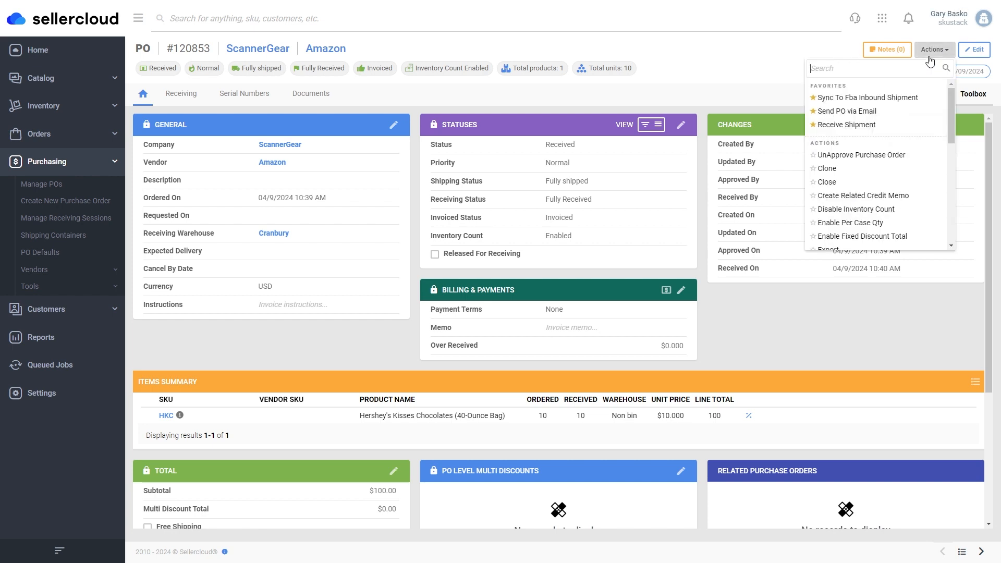
pyautogui.click(901, 198)
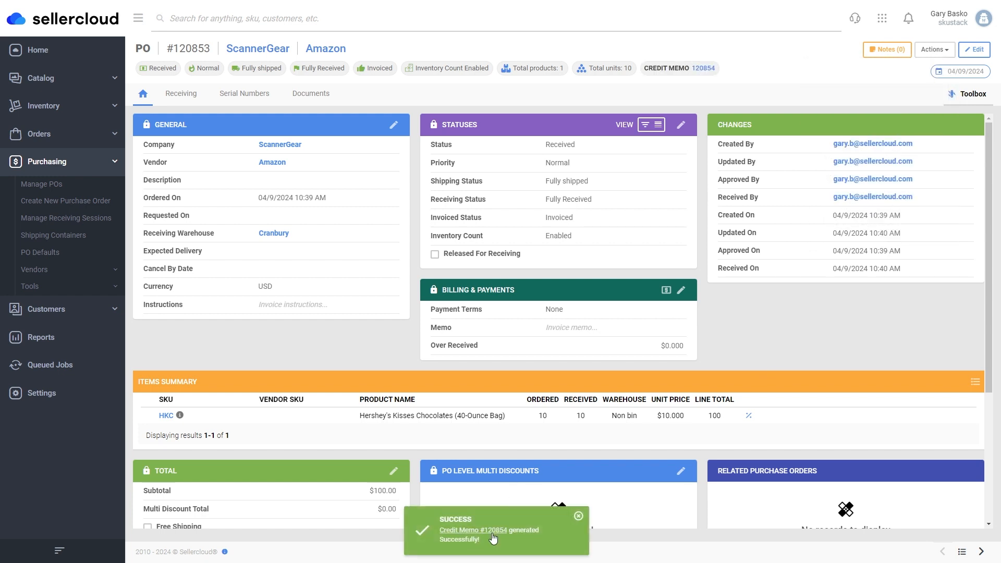
pyautogui.click(704, 68)
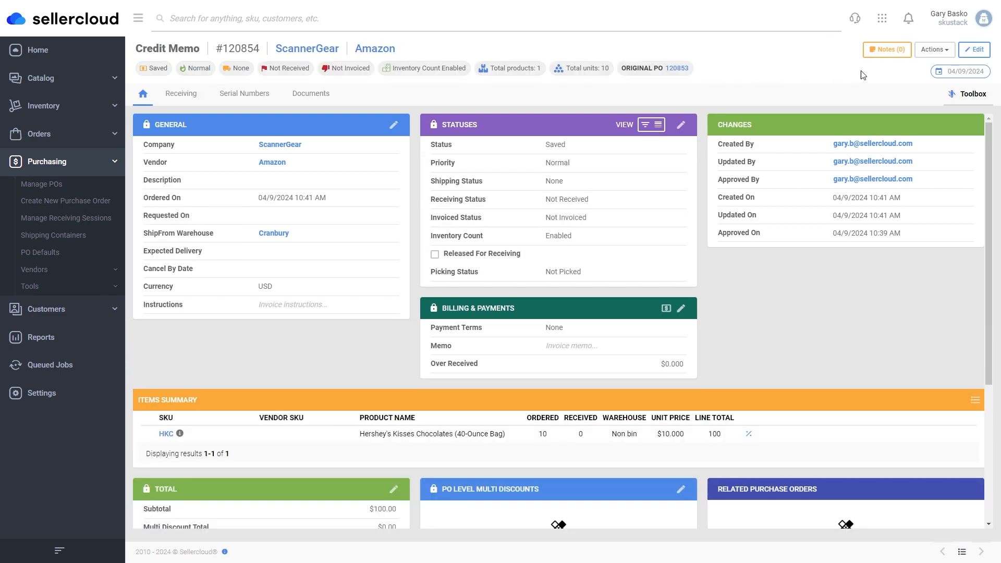
# From Manage Invoices, enter invoice 24673457 dated 04/22/2024 with its $100.00 amount.
pyautogui.click(934, 51)
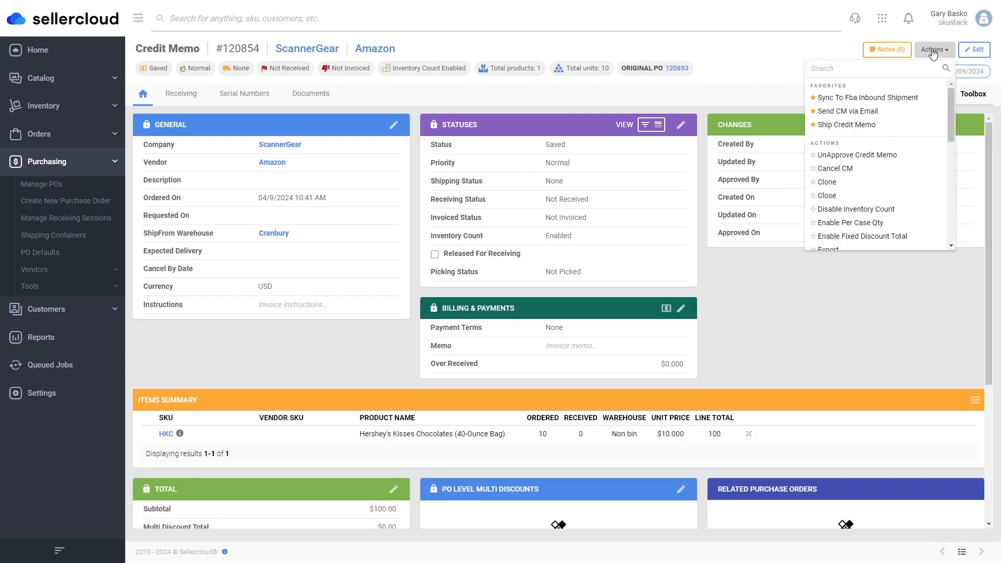
pyautogui.write('man')
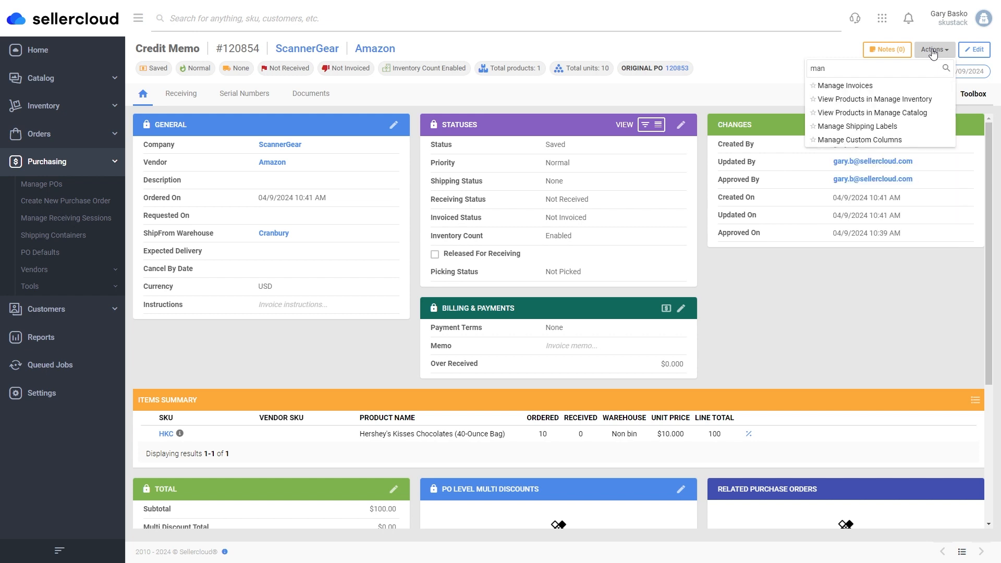
pyautogui.click(848, 86)
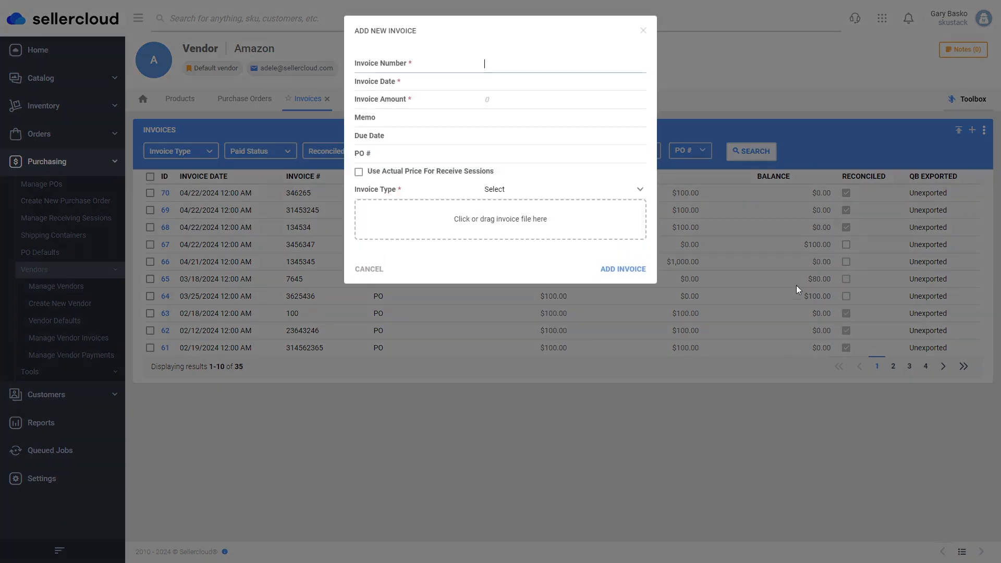
pyautogui.write('24673457')
pyautogui.click(509, 82)
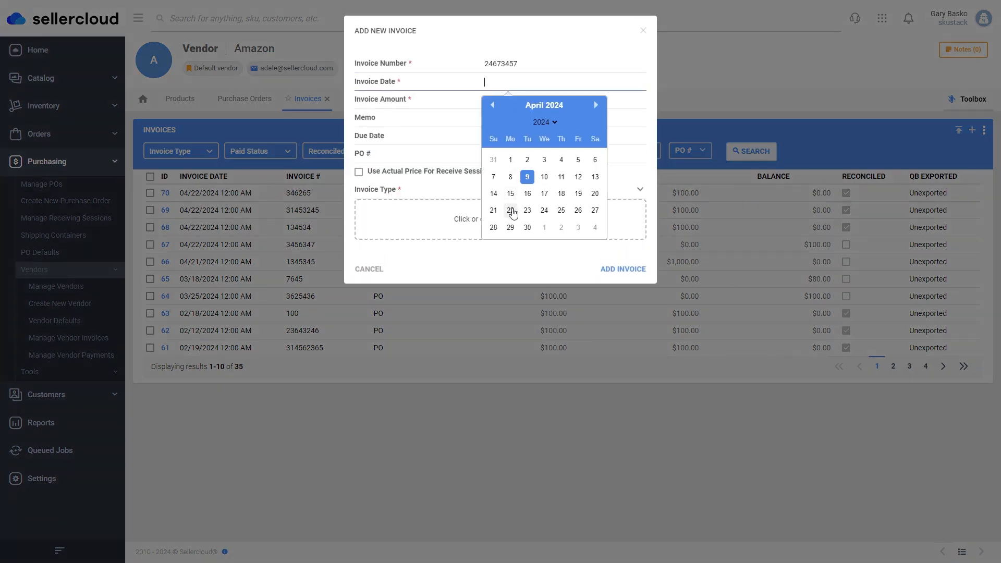
pyautogui.click(510, 210)
pyautogui.click(517, 107)
pyautogui.write('100.00')
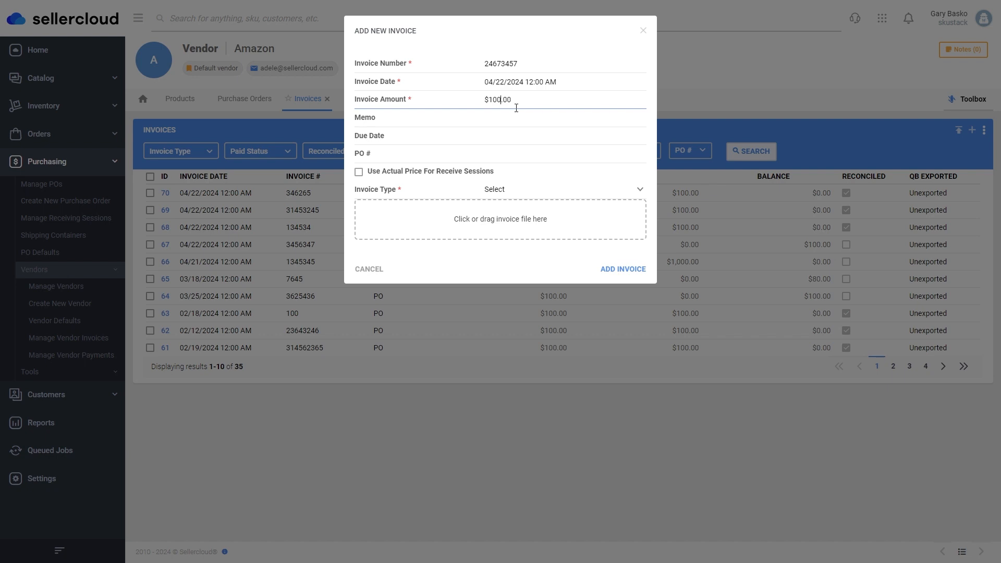
# Set the invoice type to CreditMemo, add it, and list recent purchase orders.
pyautogui.click(528, 194)
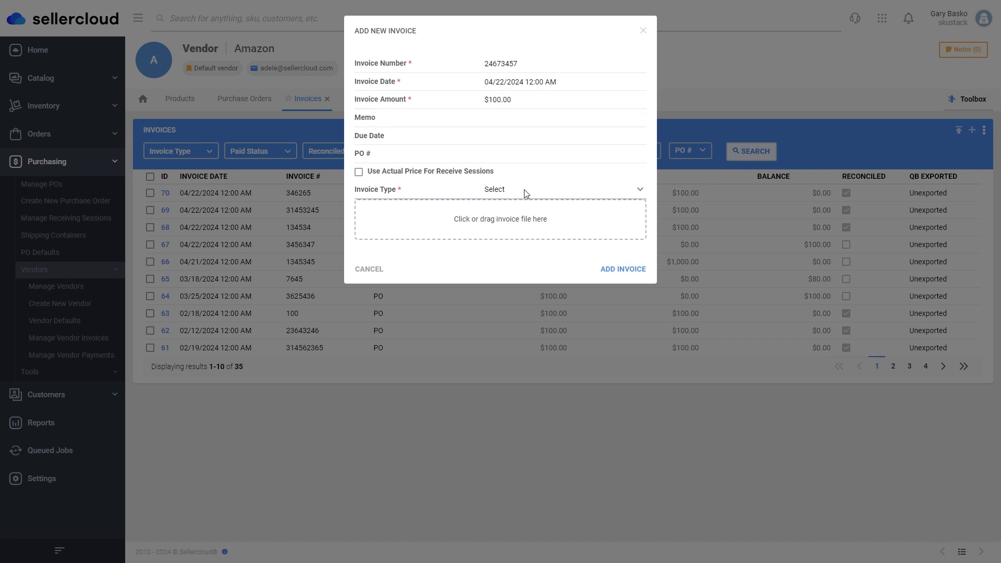
pyautogui.click(522, 226)
pyautogui.click(610, 271)
pyautogui.click(41, 184)
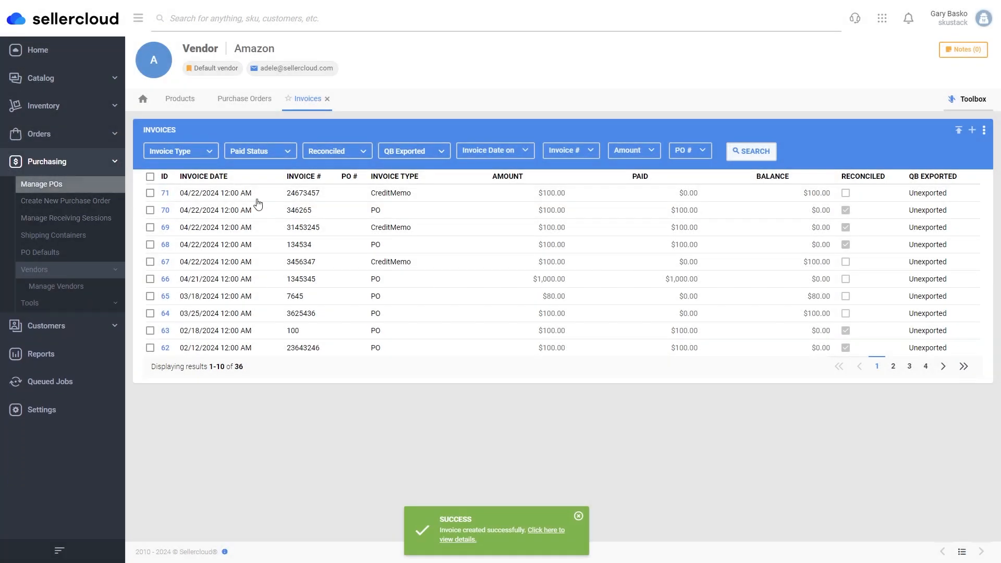
pyautogui.click(235, 137)
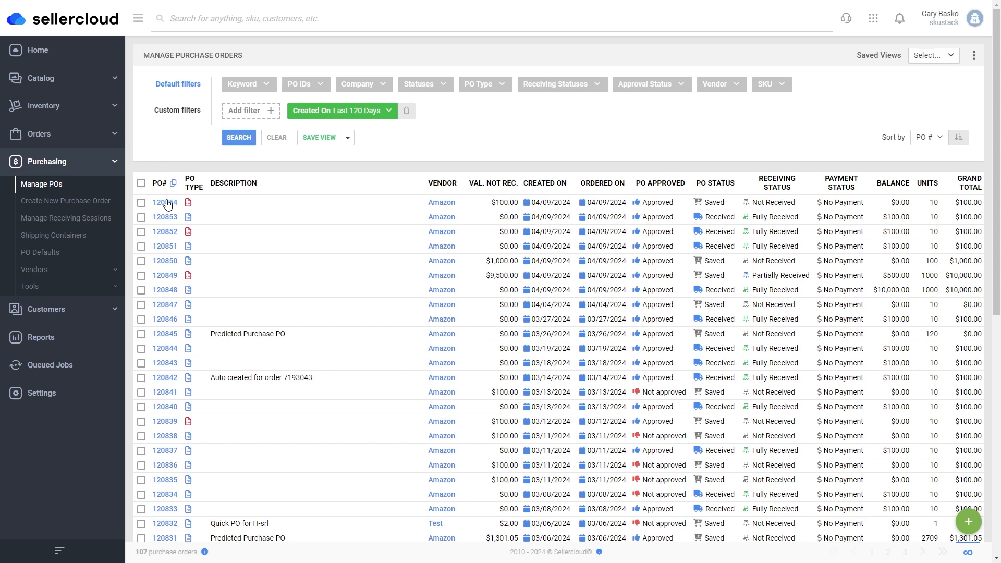
# Open credit memo 120854 and ship all 10 HKC units.
pyautogui.click(166, 203)
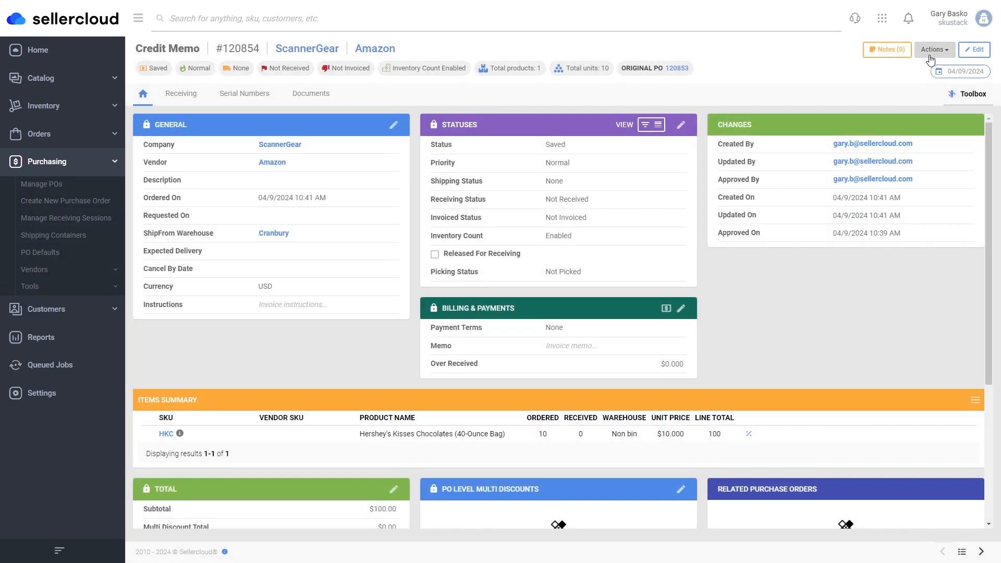
pyautogui.click(933, 49)
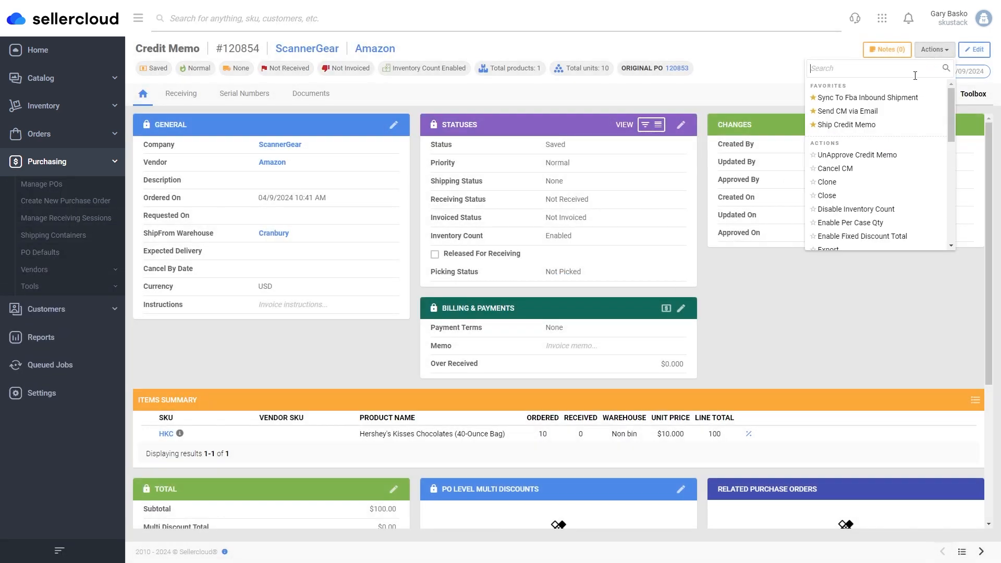
pyautogui.click(858, 125)
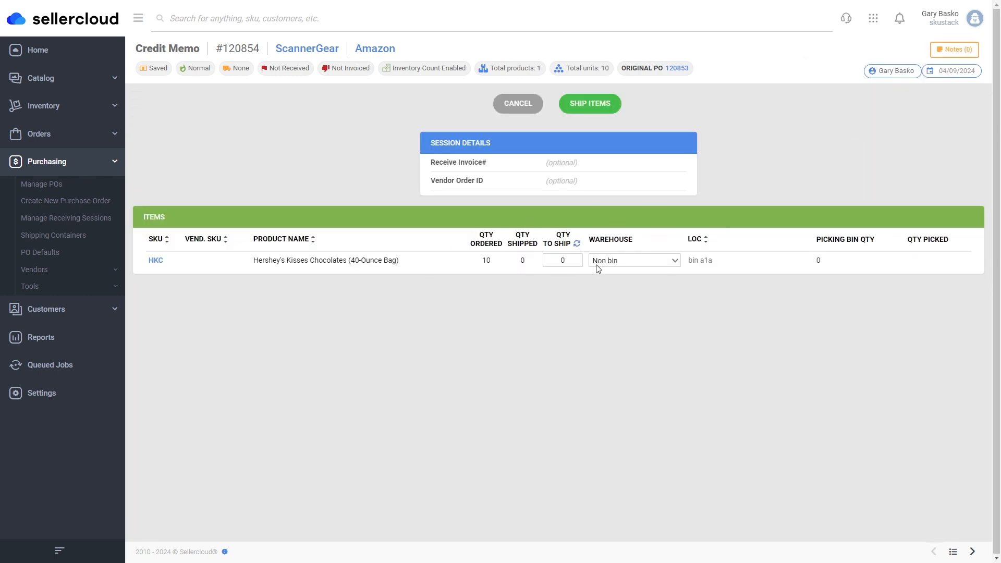
pyautogui.click(563, 261)
pyautogui.write('6')
pyautogui.doubleClick(563, 263)
pyautogui.write('10')
pyautogui.click(590, 104)
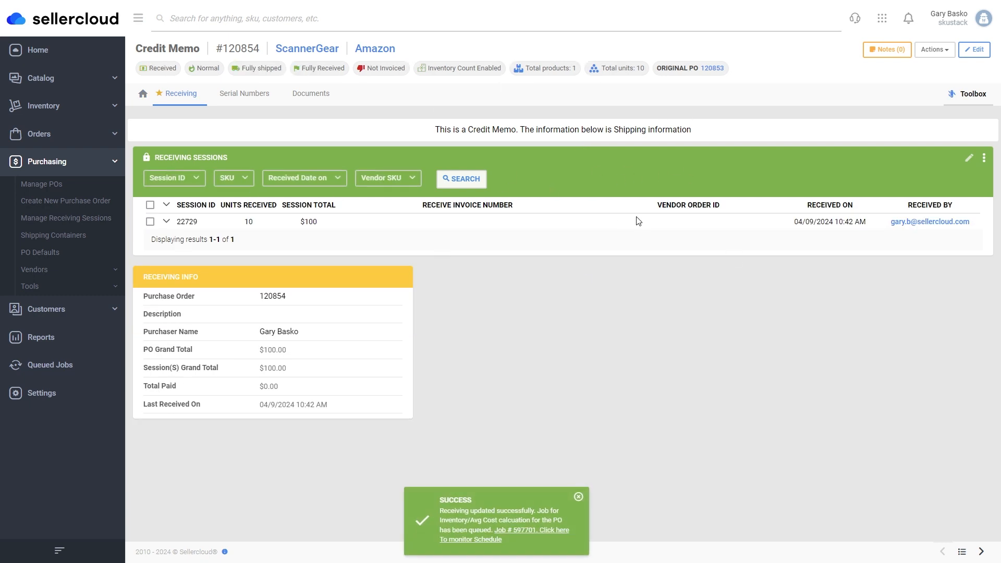
pyautogui.click(100, 270)
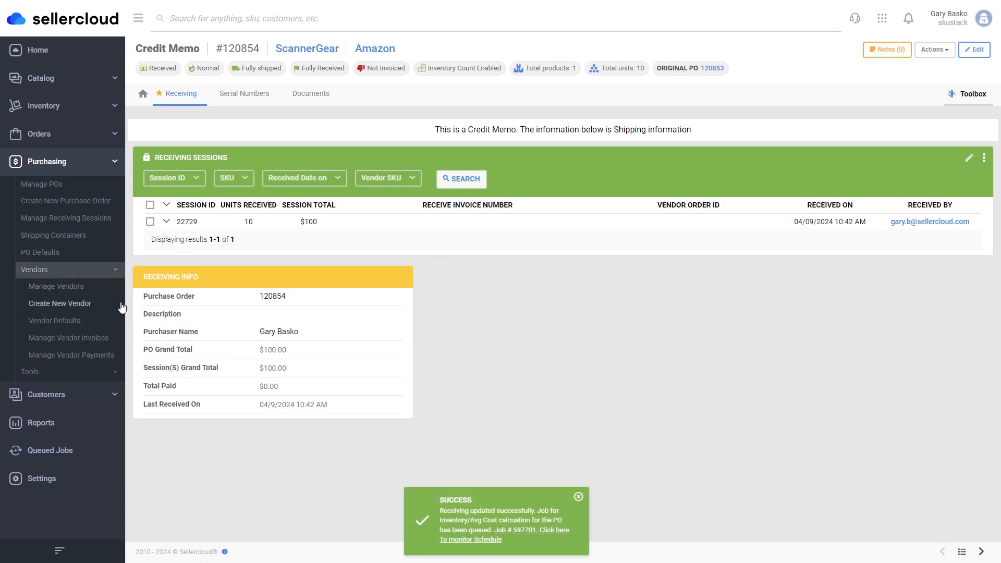
# Search the vendor invoices and open invoice #71.
pyautogui.click(89, 339)
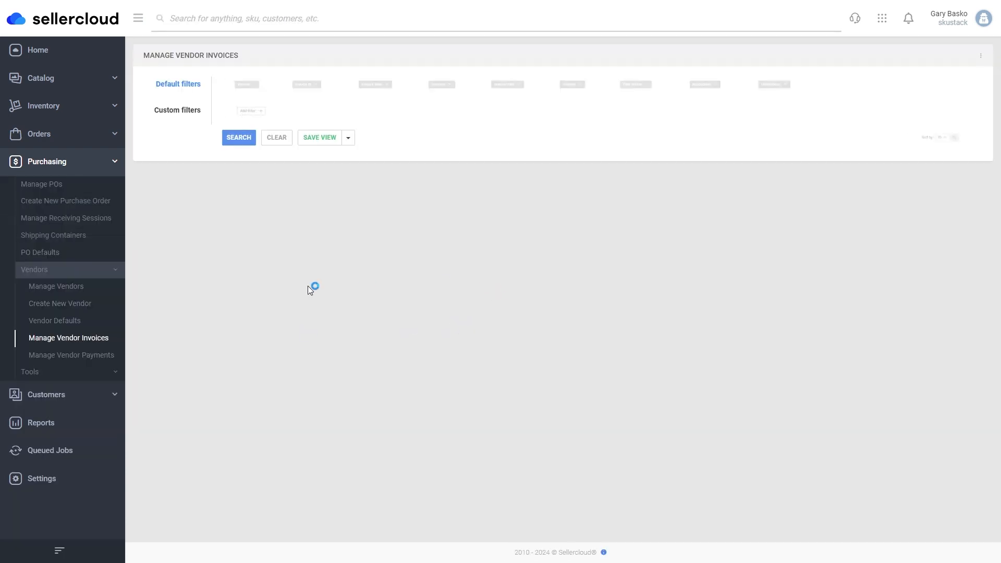
pyautogui.click(240, 139)
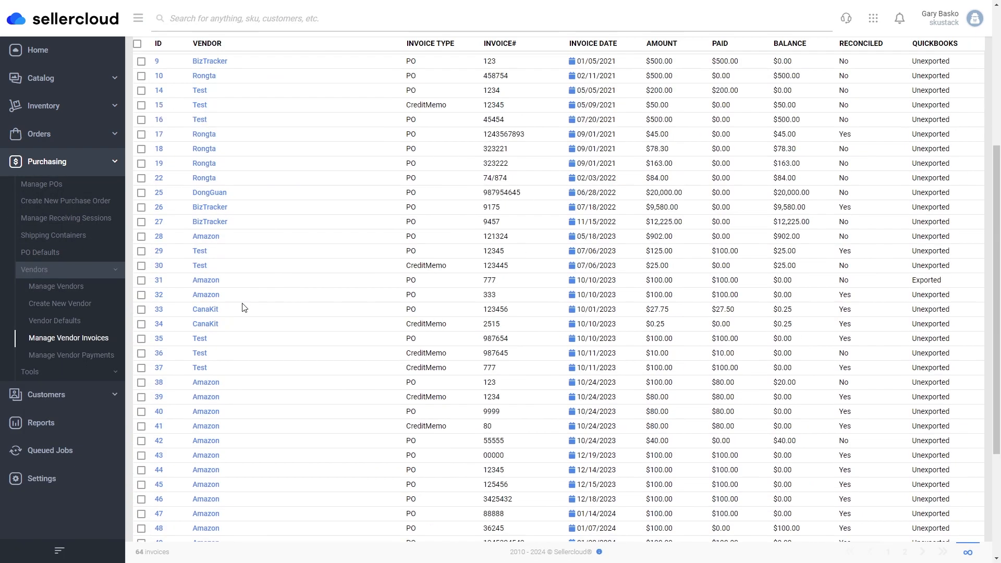
pyautogui.scroll(-10, 242, 306)
pyautogui.scroll(-1, 204, 463)
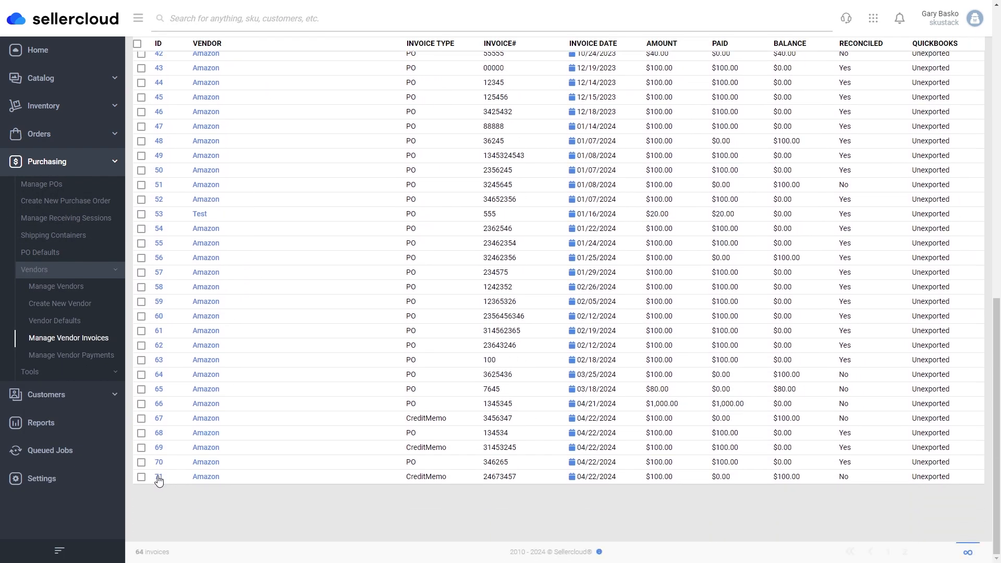
pyautogui.click(158, 477)
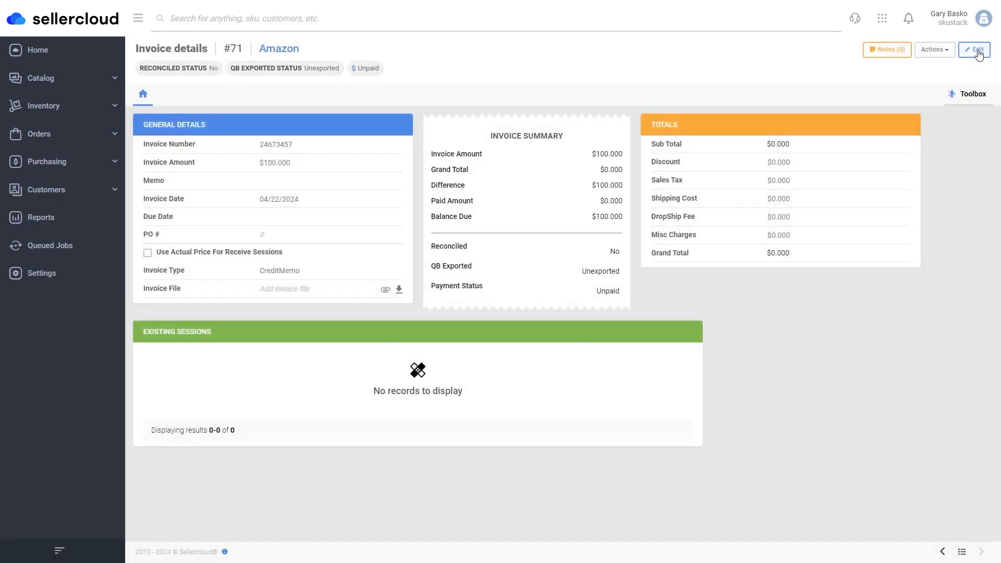
# Attach only receiving session 22729 to invoice #71 and save it.
pyautogui.click(977, 50)
pyautogui.click(693, 331)
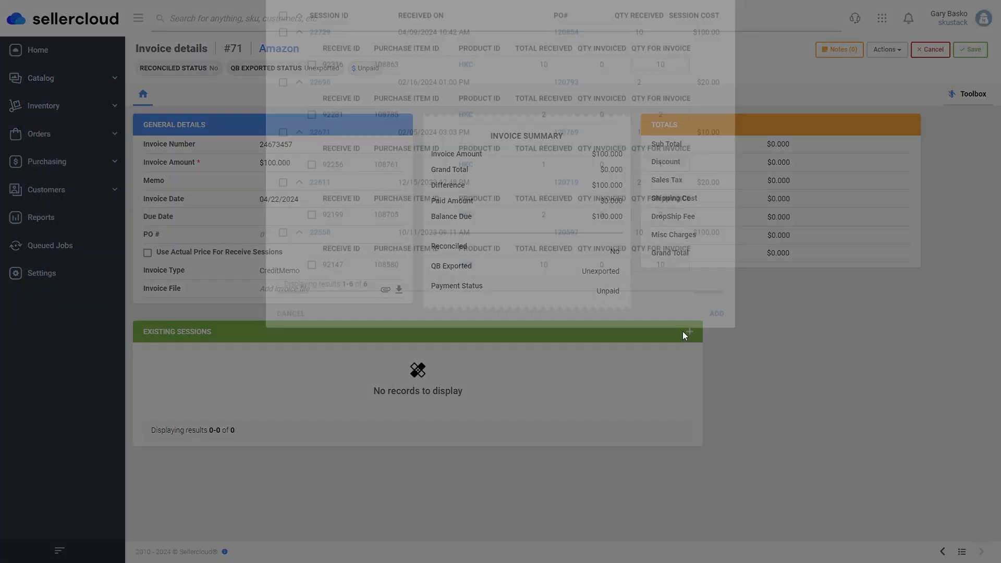
pyautogui.click(283, 96)
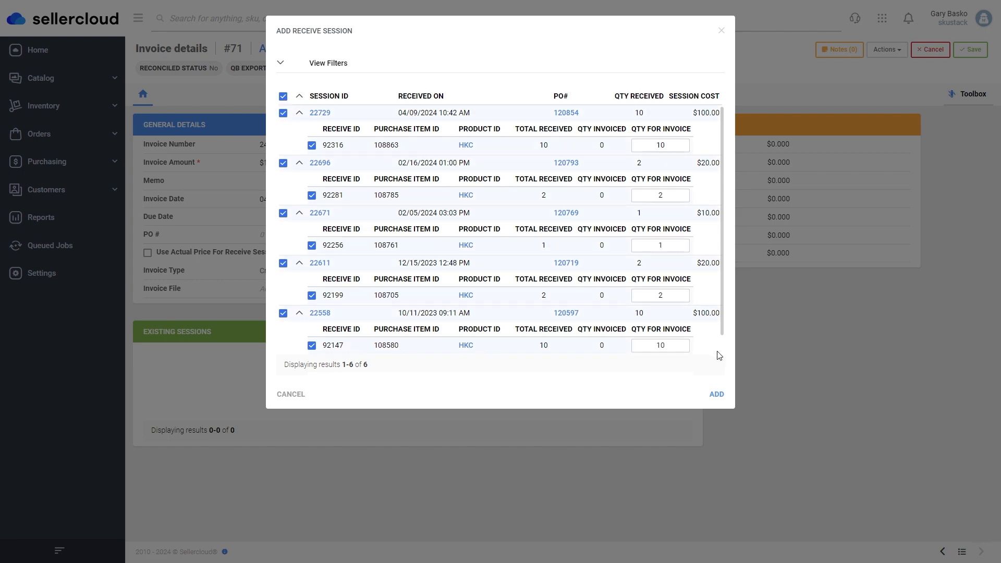
pyautogui.click(283, 96)
pyautogui.click(283, 112)
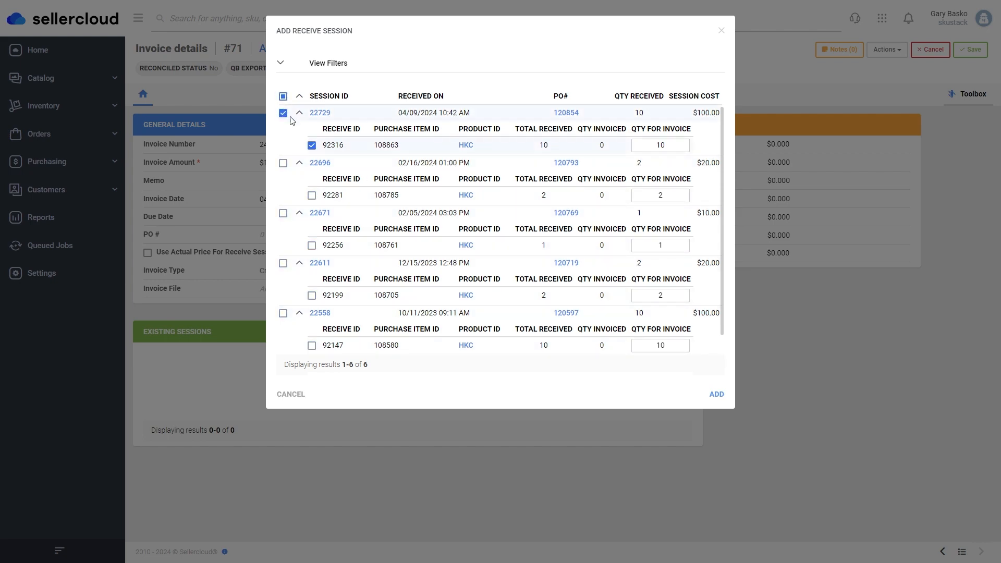
pyautogui.click(717, 394)
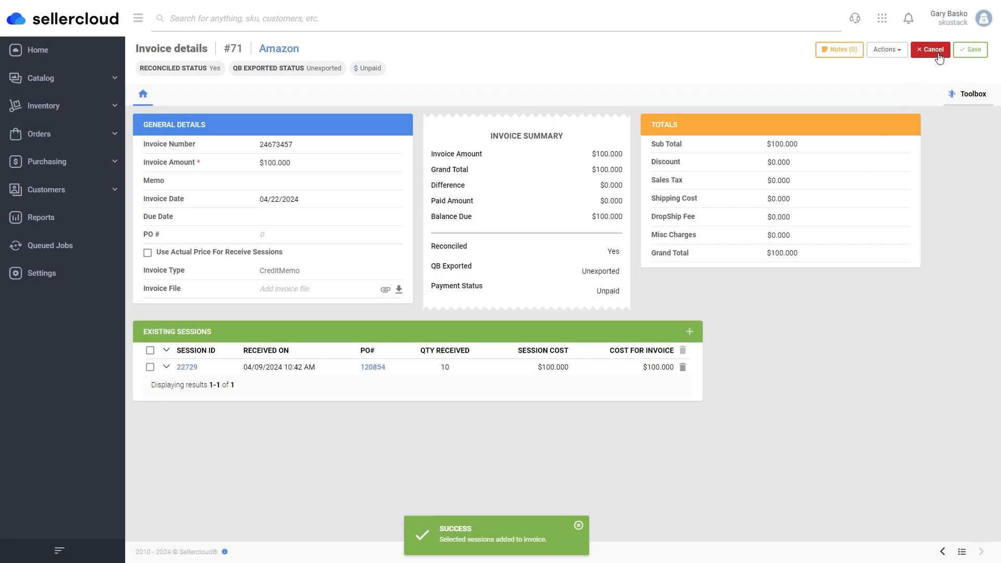
pyautogui.click(959, 53)
# Apply a $100.00 Cash payment dated 04/22/2024 to invoice #71 and save it.
pyautogui.click(935, 49)
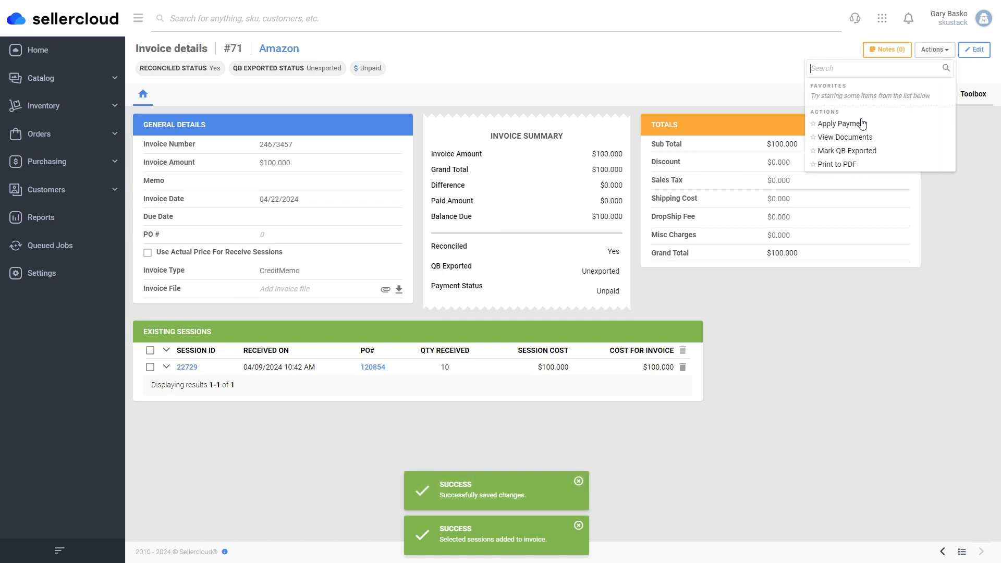
pyautogui.click(861, 122)
pyautogui.write('100.00')
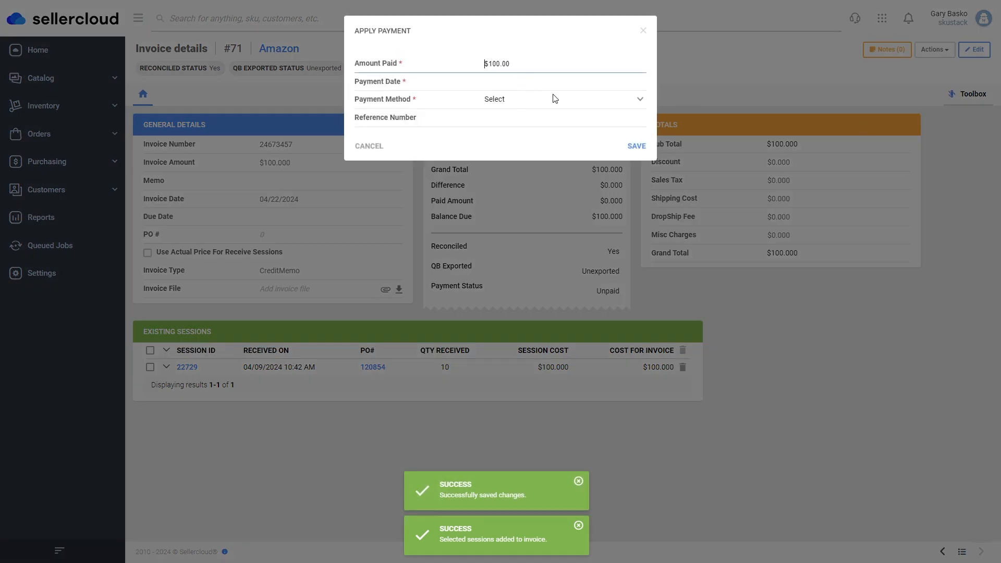
pyautogui.click(514, 83)
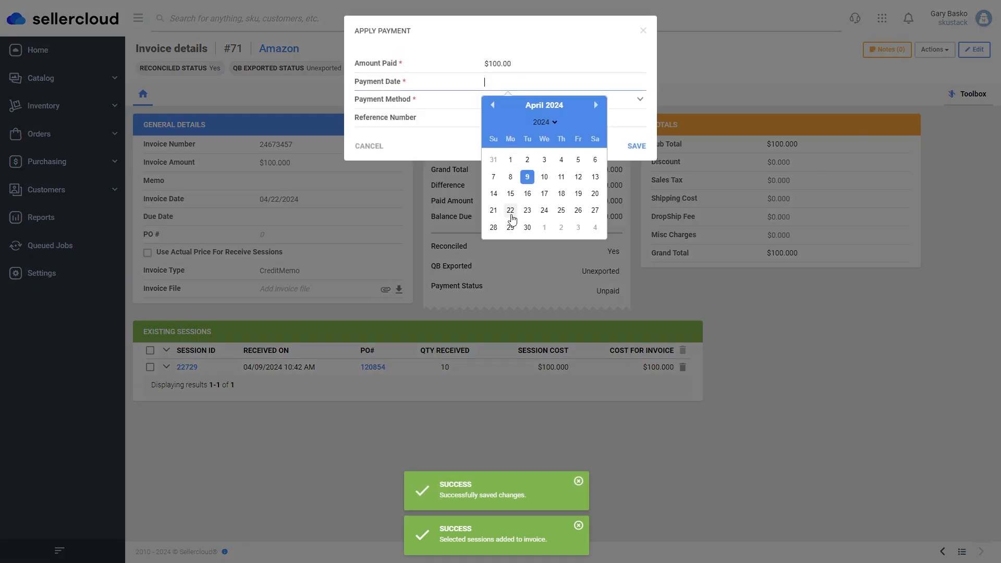
pyautogui.click(510, 211)
pyautogui.click(512, 100)
pyautogui.click(516, 121)
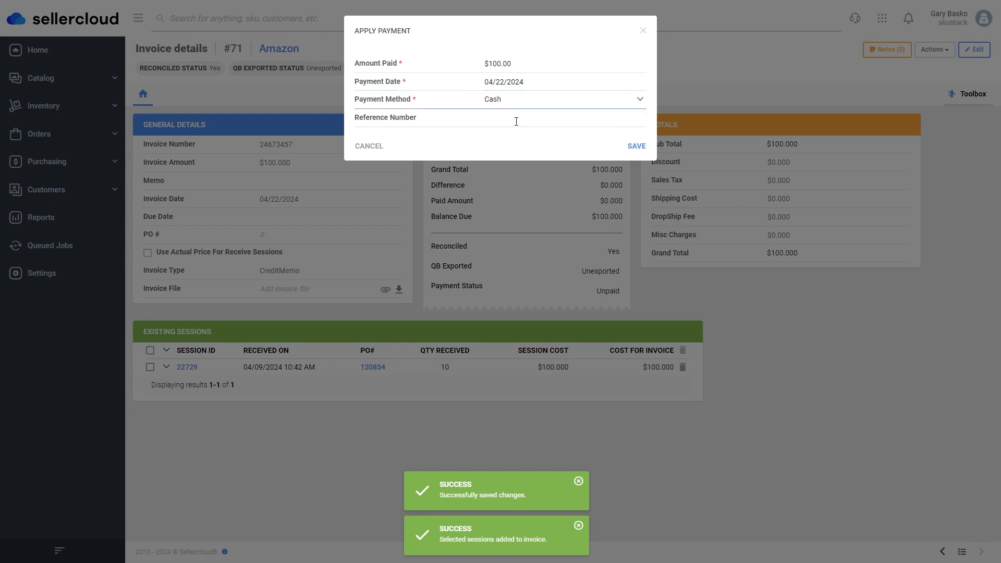
pyautogui.click(636, 146)
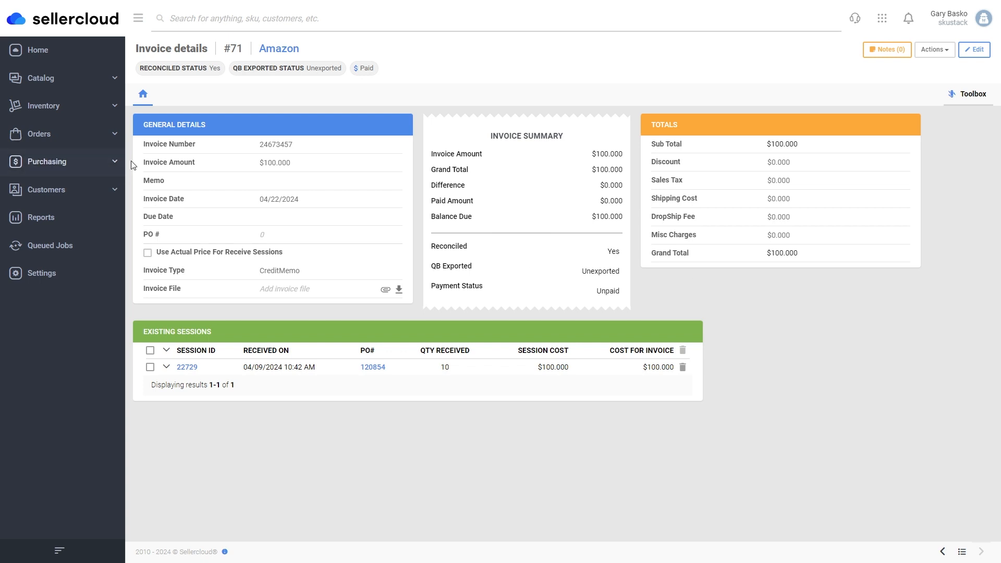
# Search Manage POs, open credit memo PO 120854, and bring up its Actions list.
pyautogui.click(115, 166)
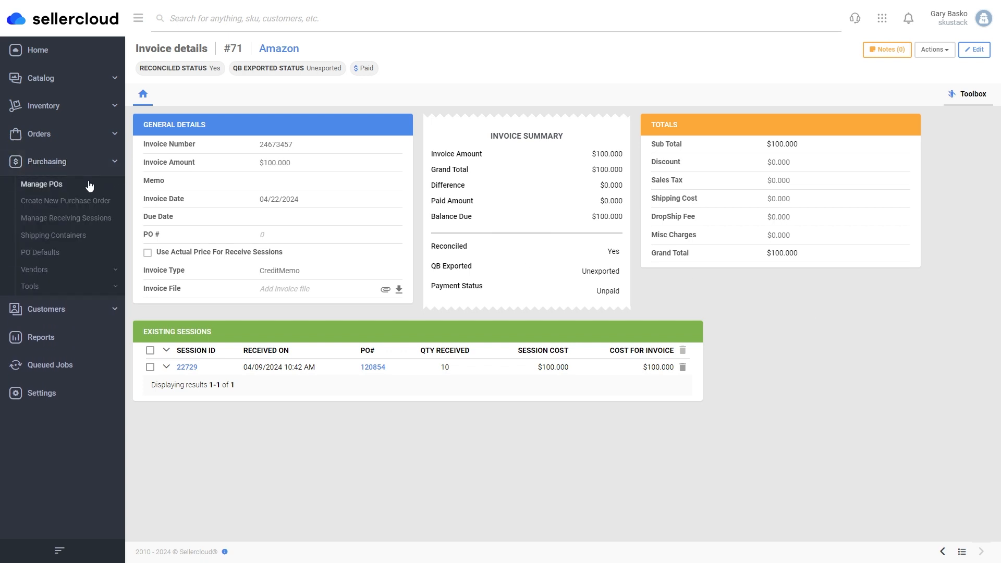
pyautogui.click(90, 185)
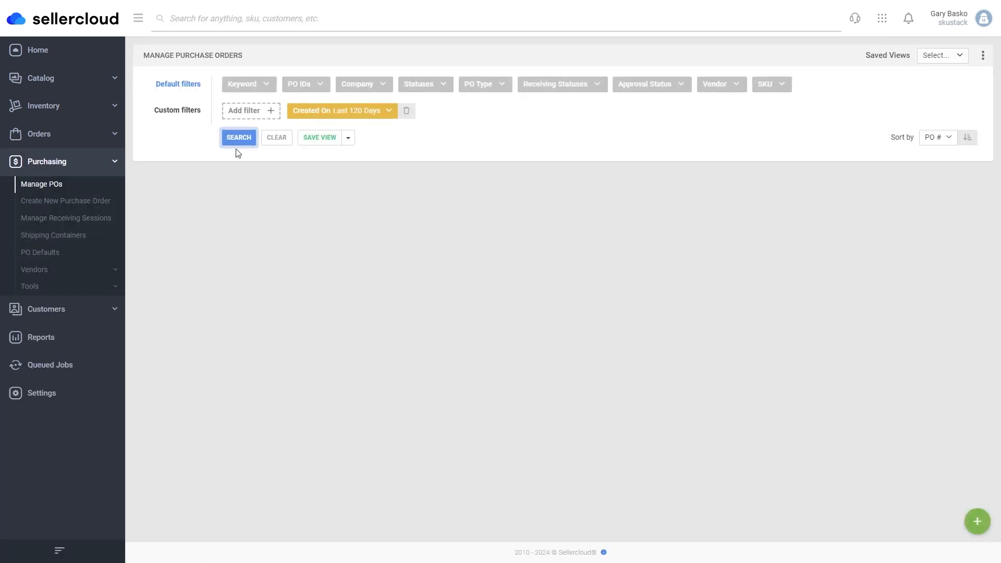
pyautogui.click(249, 137)
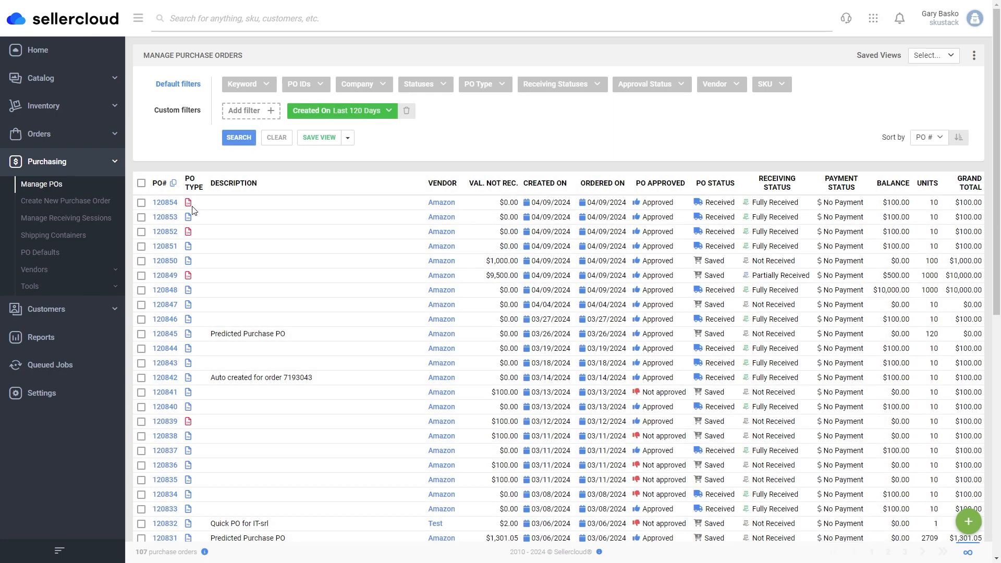
pyautogui.click(169, 203)
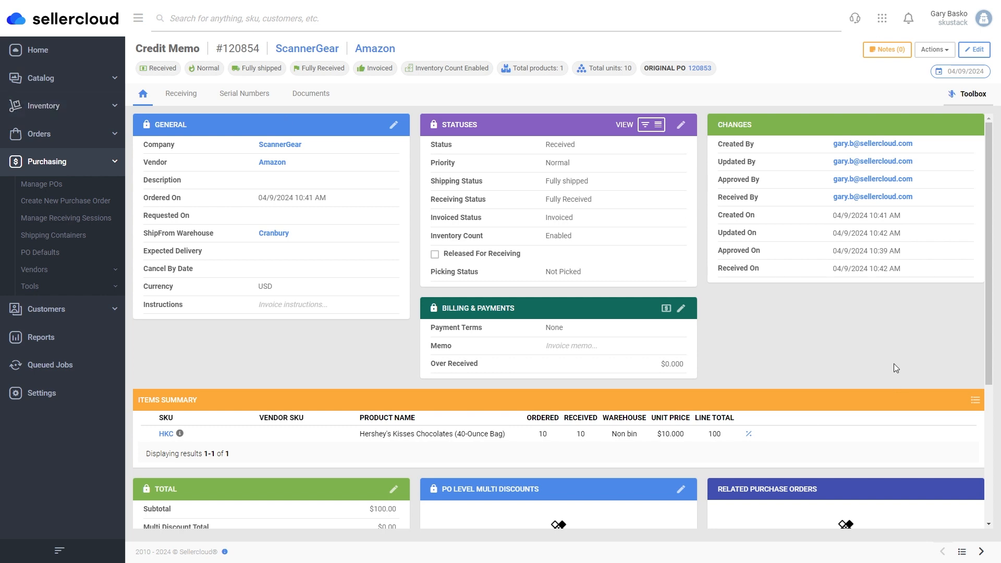
pyautogui.click(933, 49)
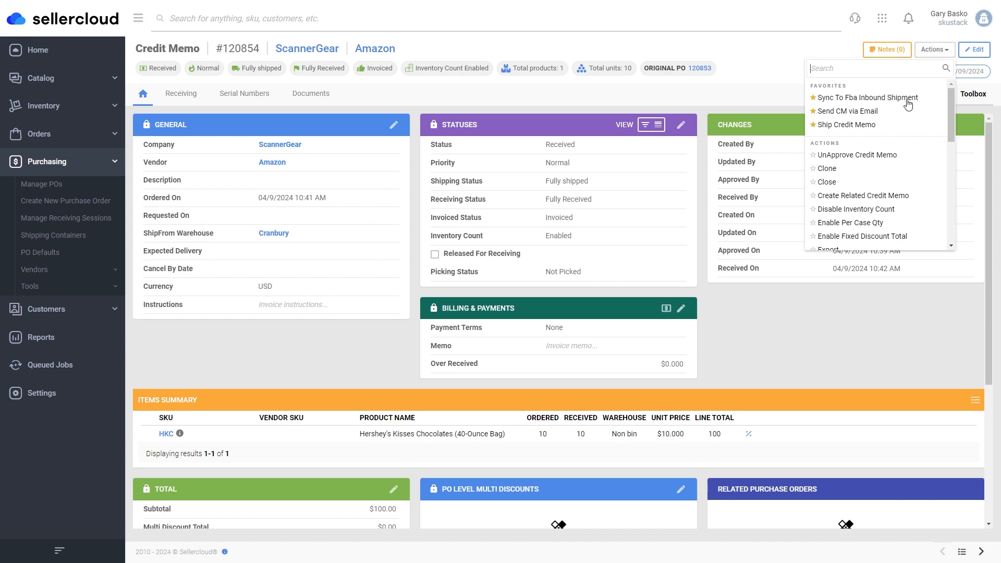
# Open the FBA inbound shipment sync for credit memo 120854, then close it without changes.
pyautogui.click(887, 98)
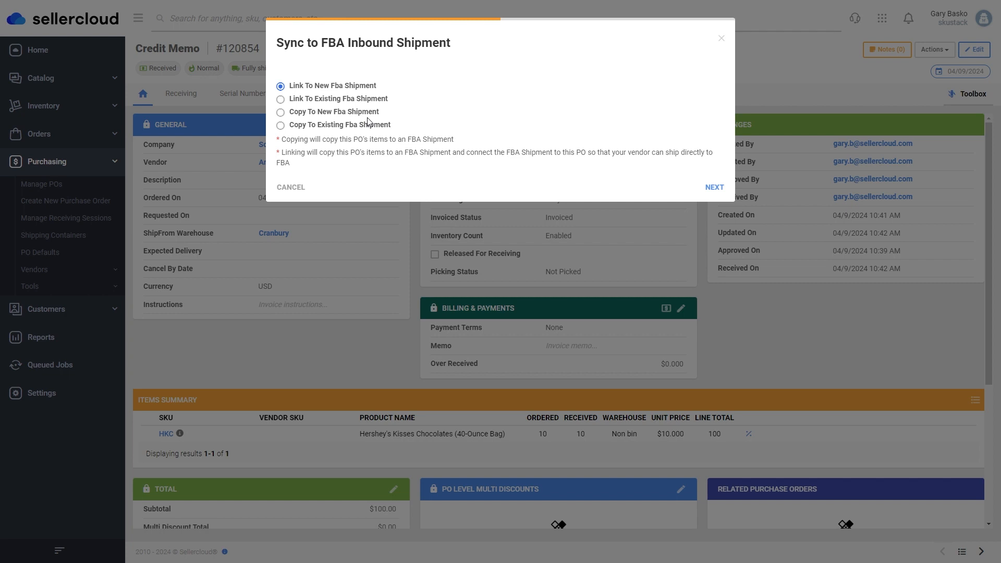
pyautogui.click(721, 39)
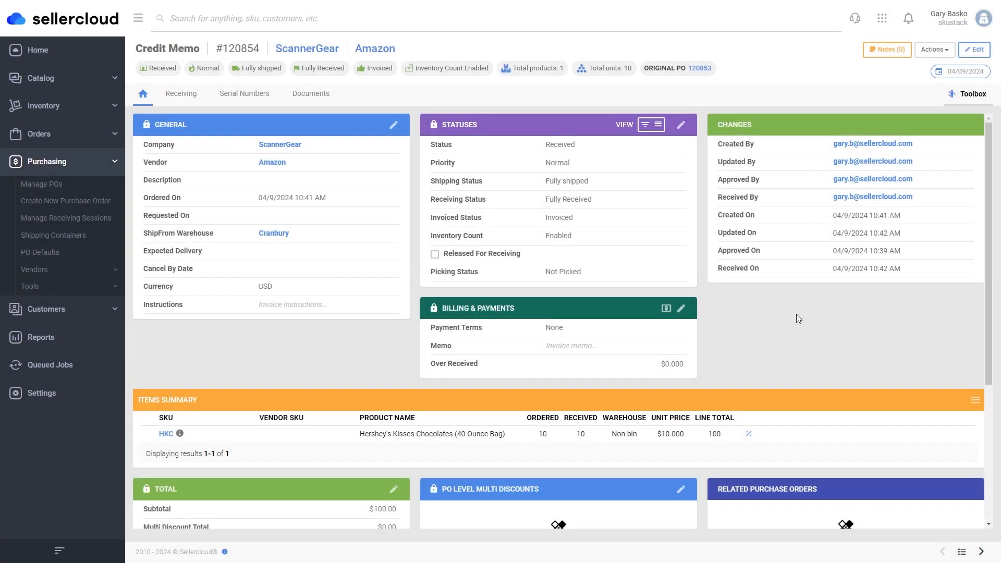
pyautogui.click(73, 136)
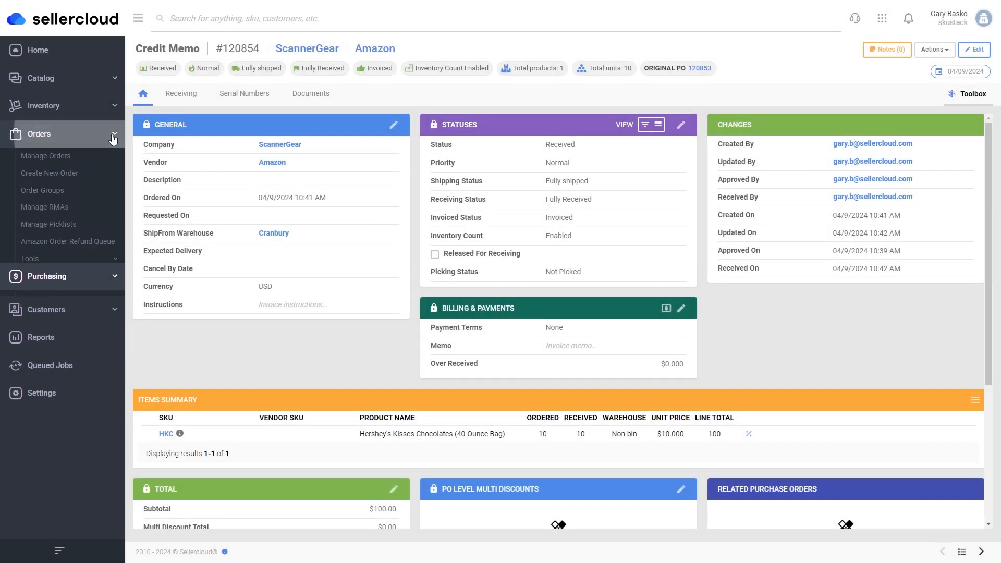
pyautogui.click(316, 20)
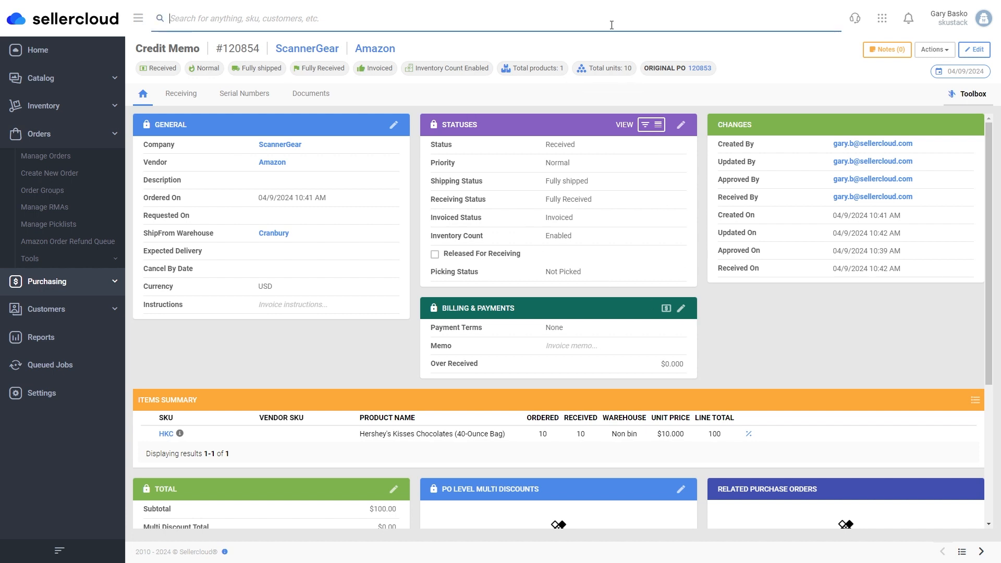
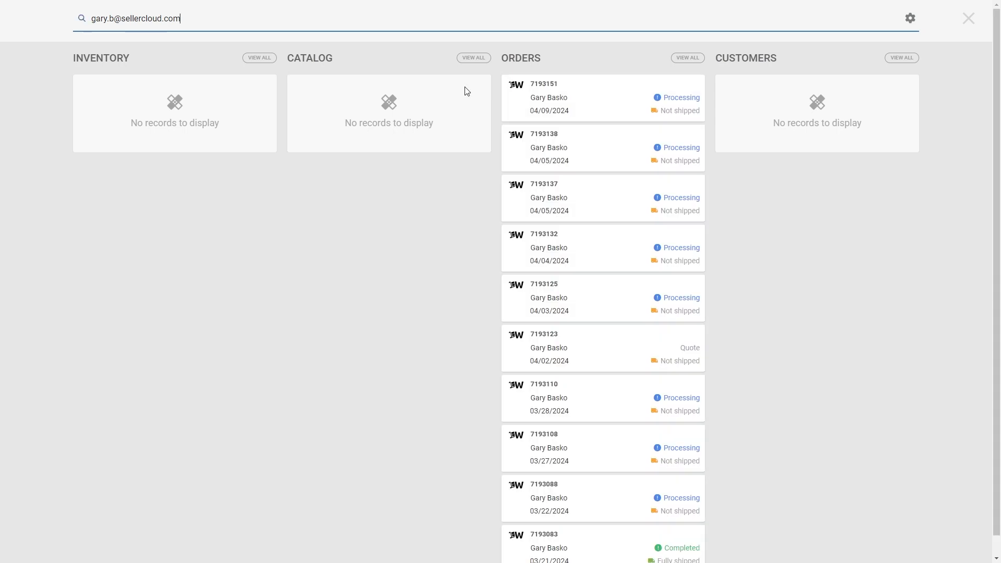
pyautogui.click(573, 101)
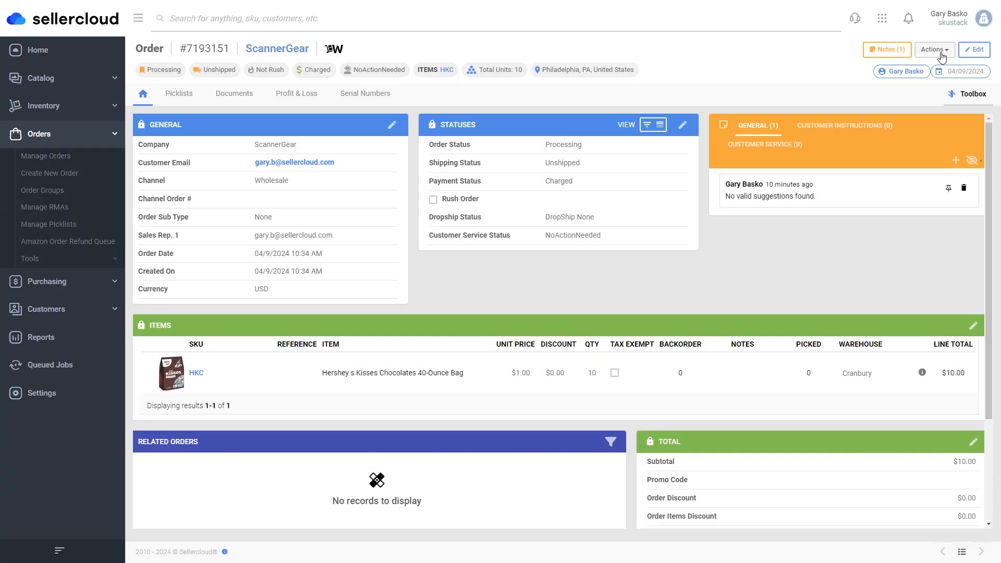
# Choose Link Item(s) to PO for order 7193151 and start a new purchase order.
pyautogui.click(935, 49)
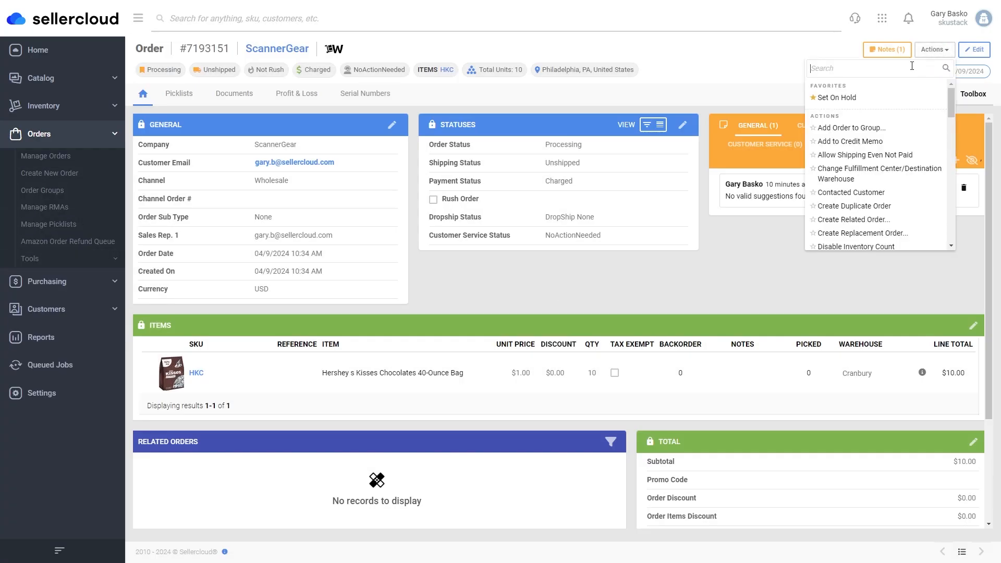
pyautogui.write('link')
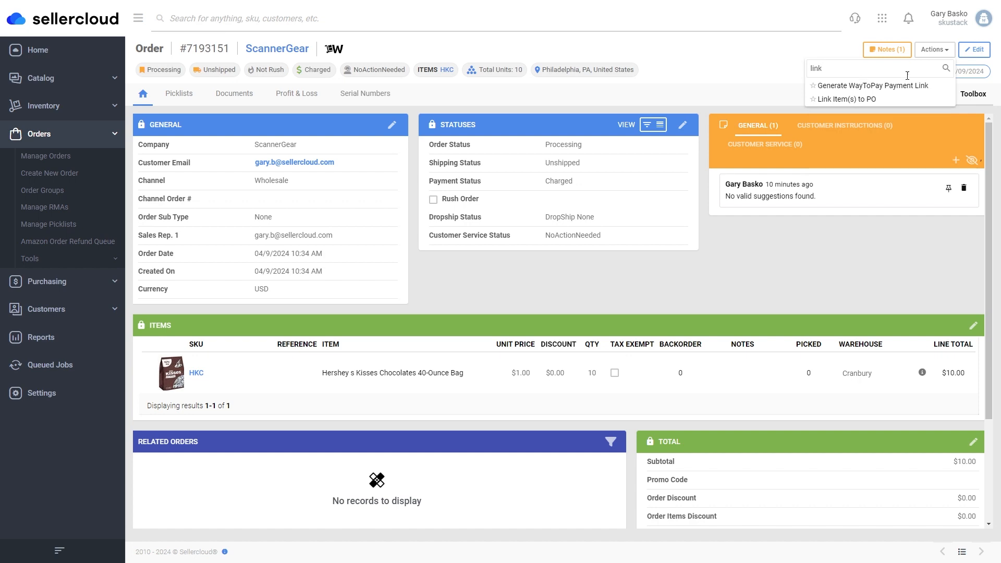
pyautogui.click(836, 99)
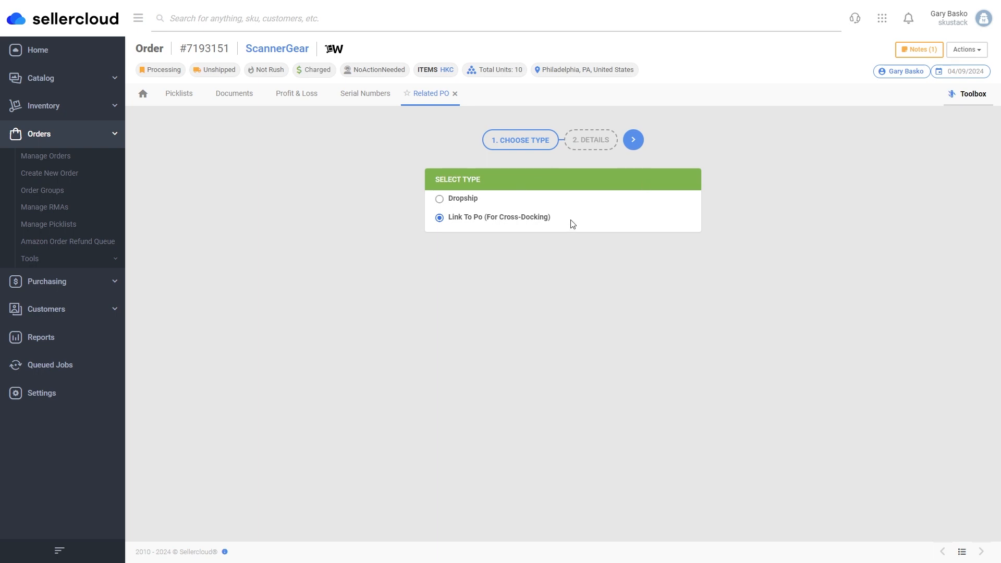
pyautogui.click(118, 283)
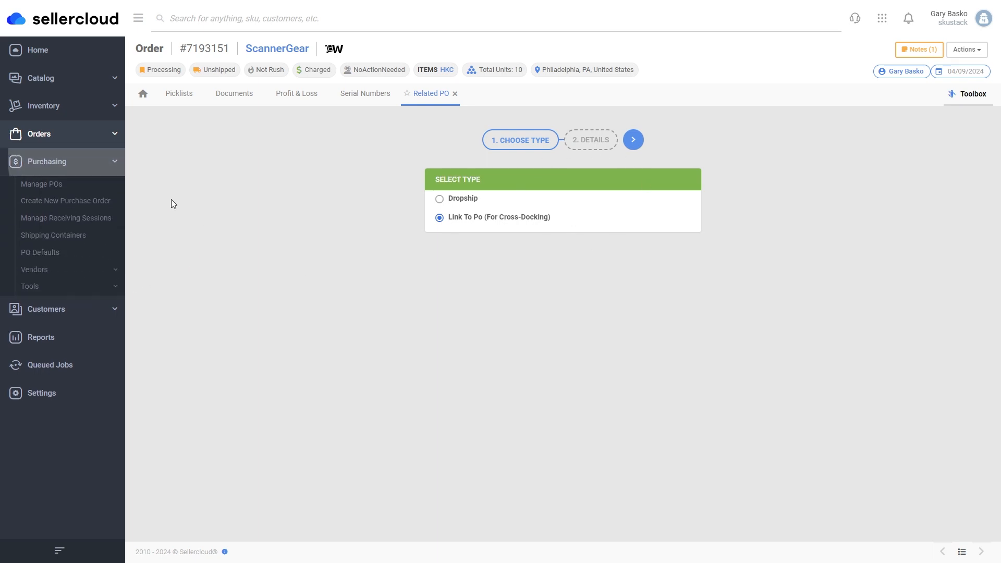
pyautogui.click(103, 203)
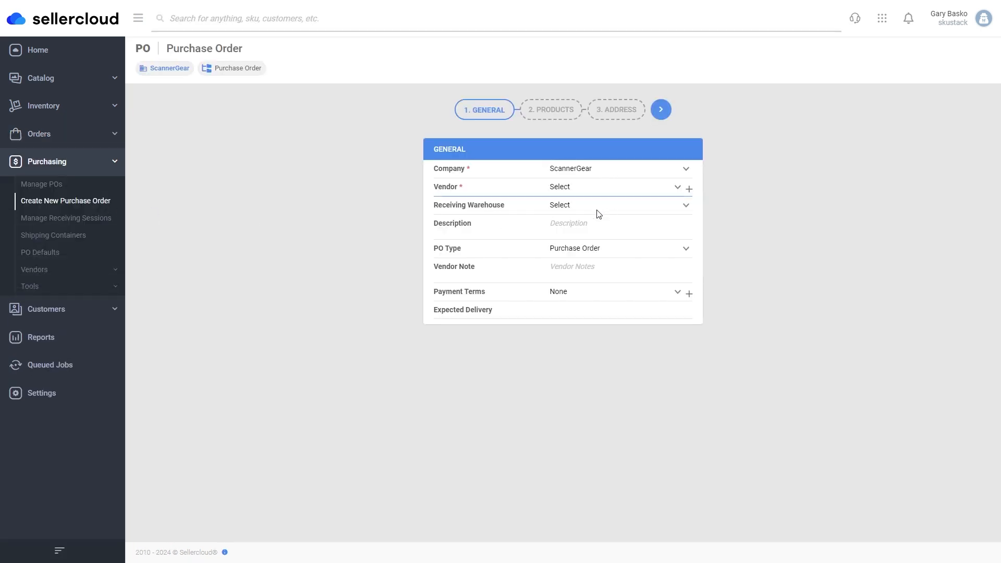
# Add 10 units of HKC Hershey's Kisses chocolates to the new Amazon PO.
pyautogui.click(669, 114)
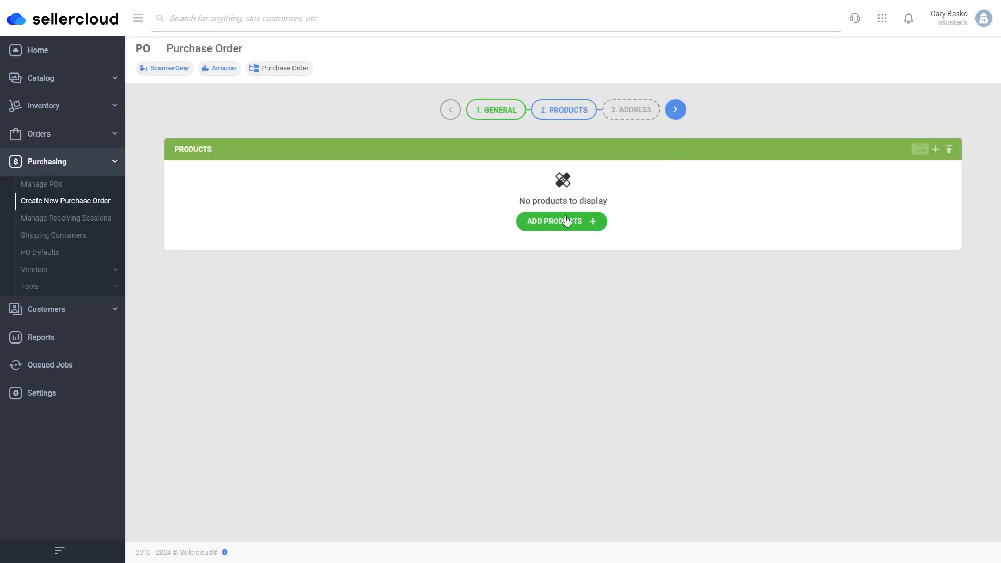
pyautogui.click(569, 221)
pyautogui.write('choc')
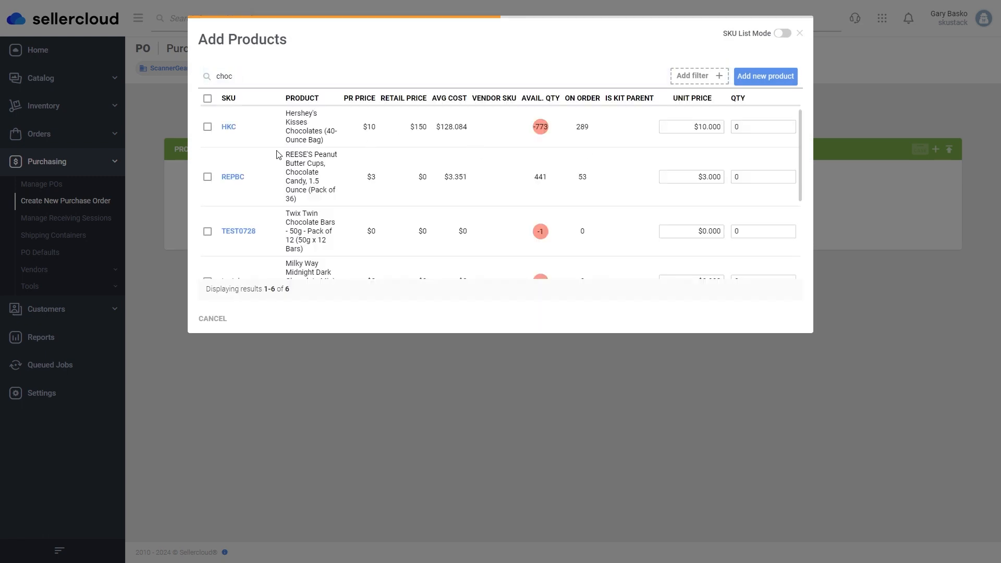
pyautogui.click(207, 127)
pyautogui.click(734, 127)
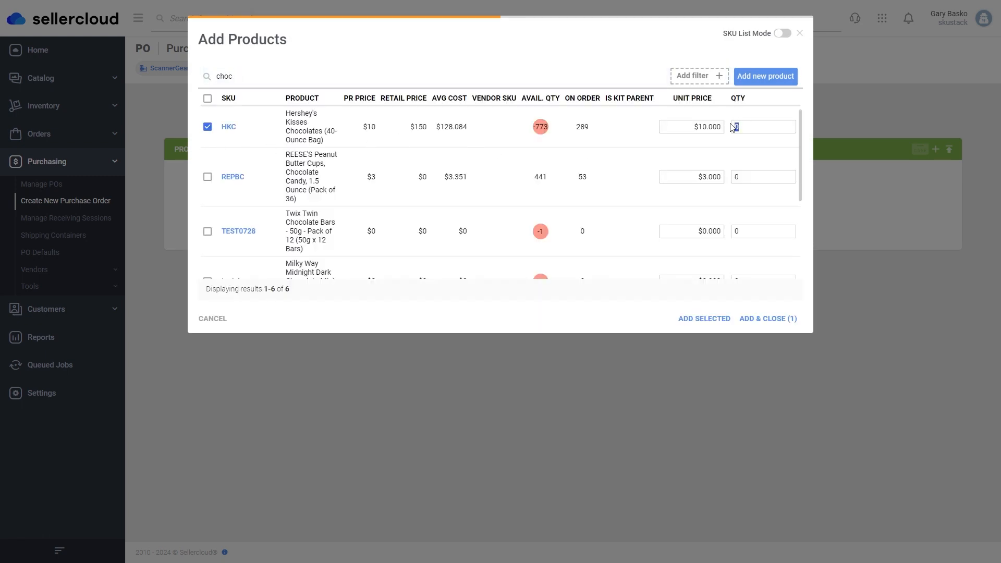
pyautogui.write('10')
pyautogui.click(767, 319)
# Use a saved ship-to address, finish the PO, and view PO 120855.
pyautogui.click(678, 110)
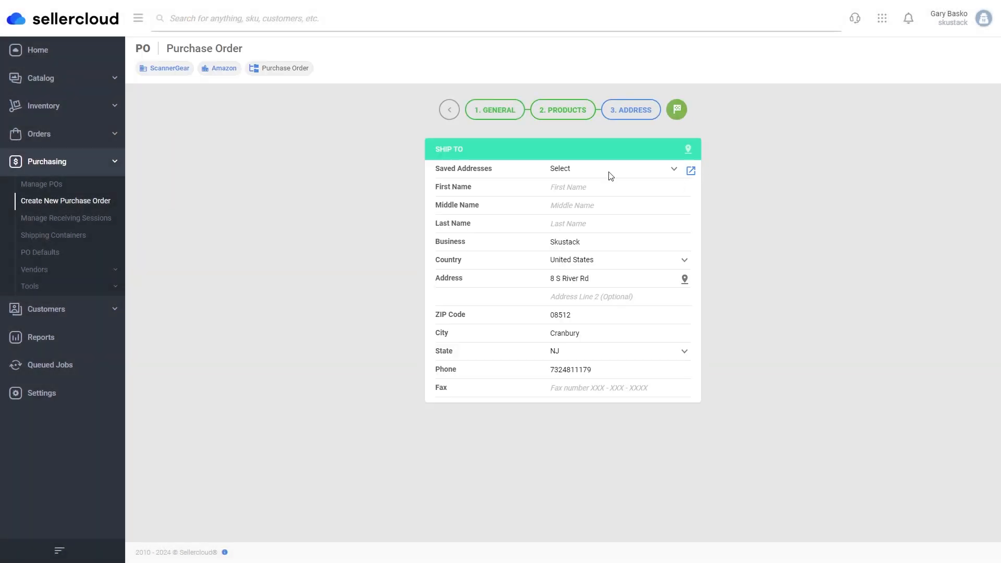
pyautogui.click(585, 168)
pyautogui.click(583, 192)
pyautogui.click(676, 111)
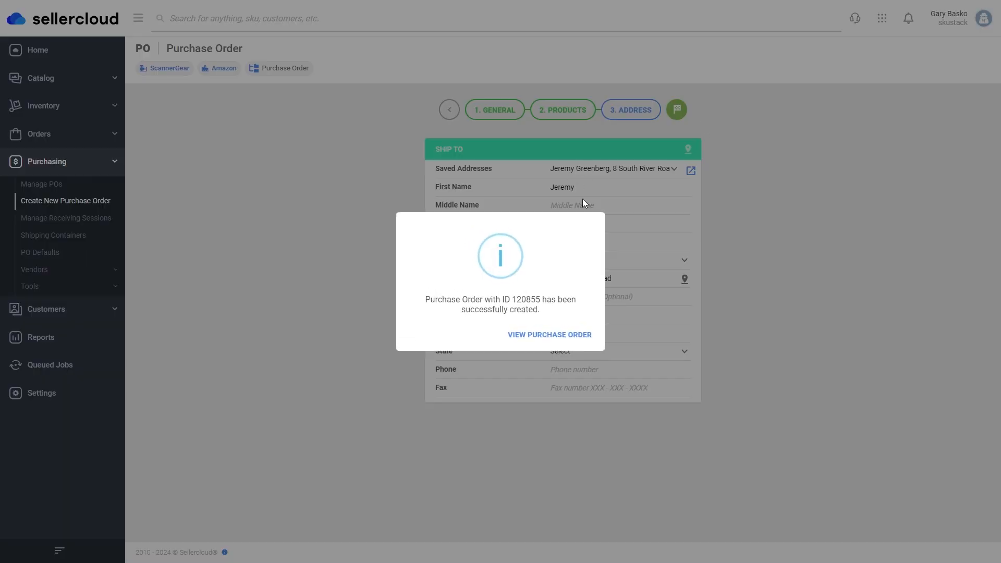
pyautogui.click(561, 335)
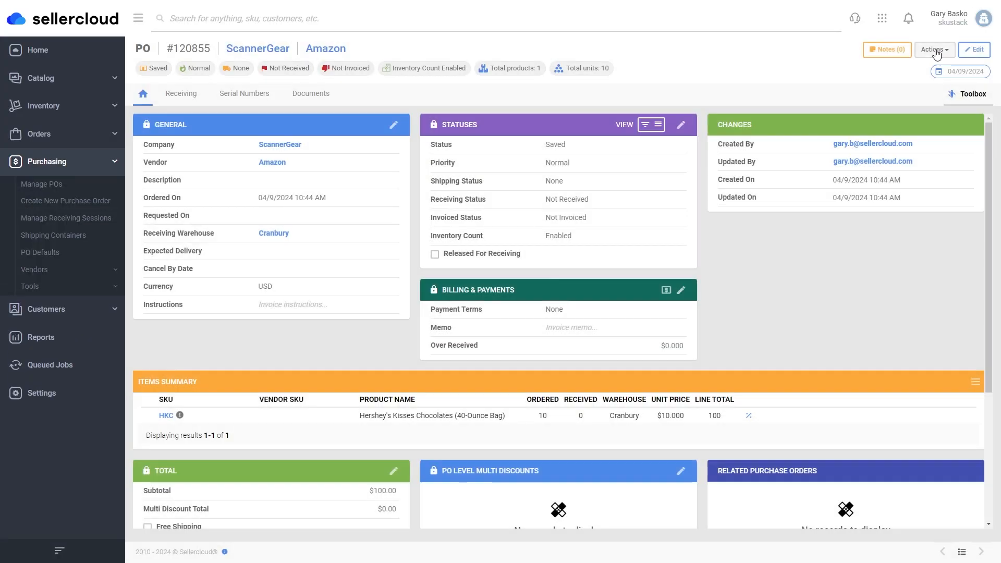
# Approve purchase order 120855 and open its items grid.
pyautogui.click(936, 49)
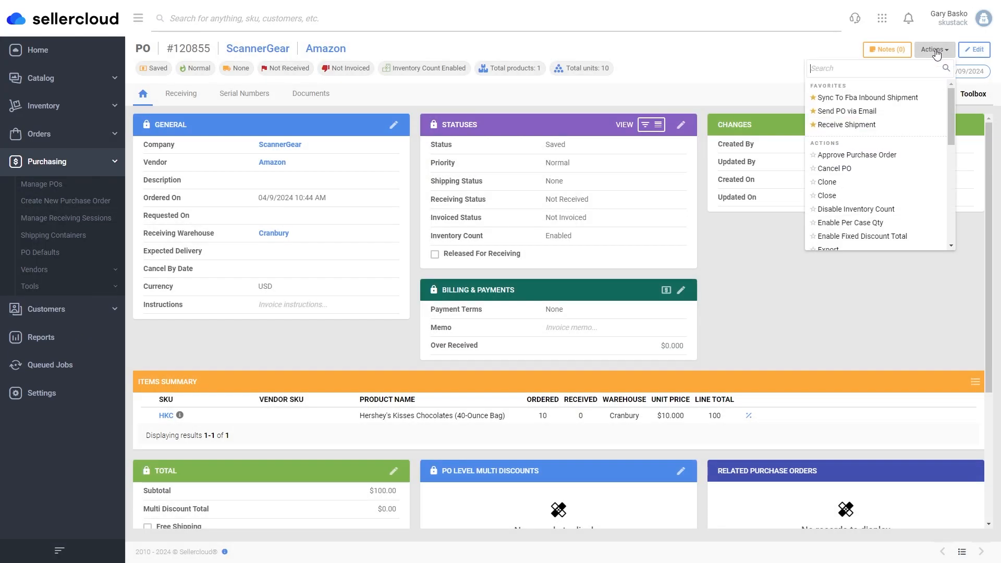
pyautogui.click(867, 155)
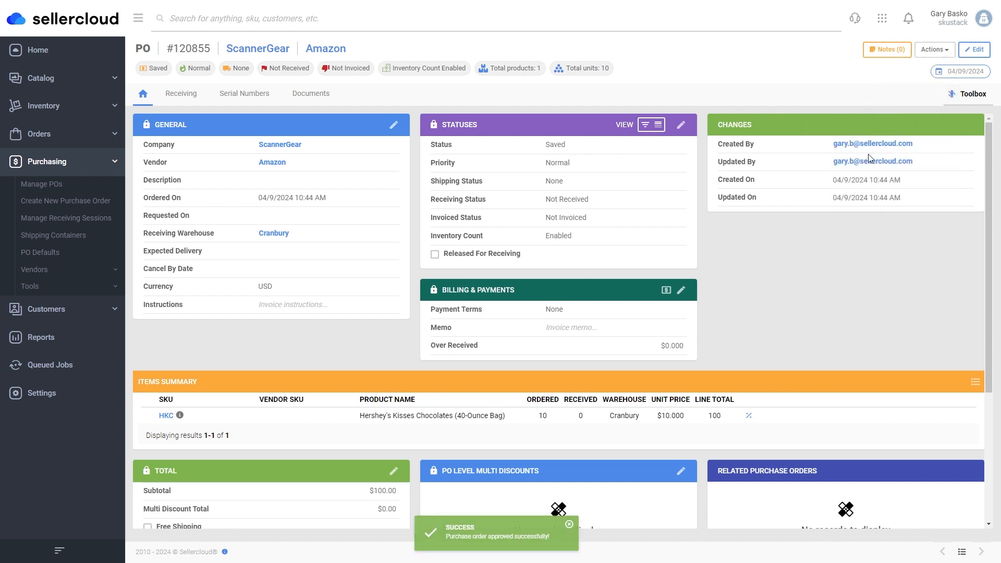
pyautogui.click(972, 94)
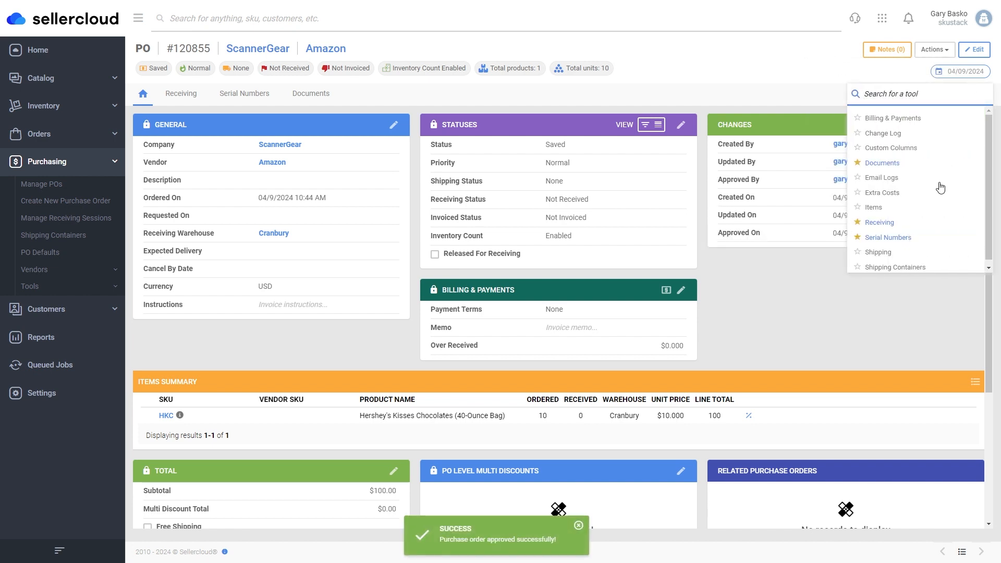
pyautogui.click(874, 209)
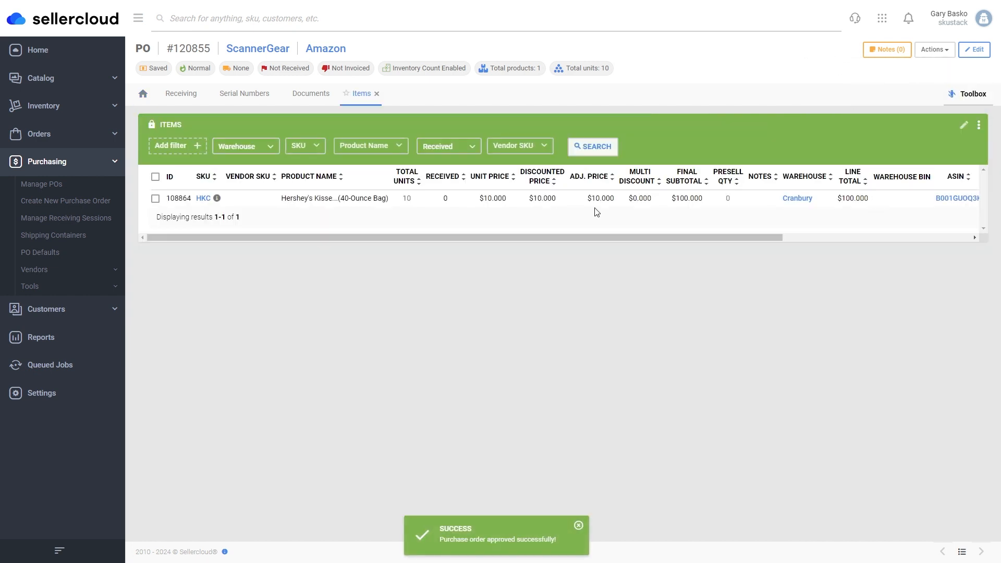
# Mark the HKC item as presell with presell quantity 10 and save.
pyautogui.click(984, 47)
pyautogui.click(156, 199)
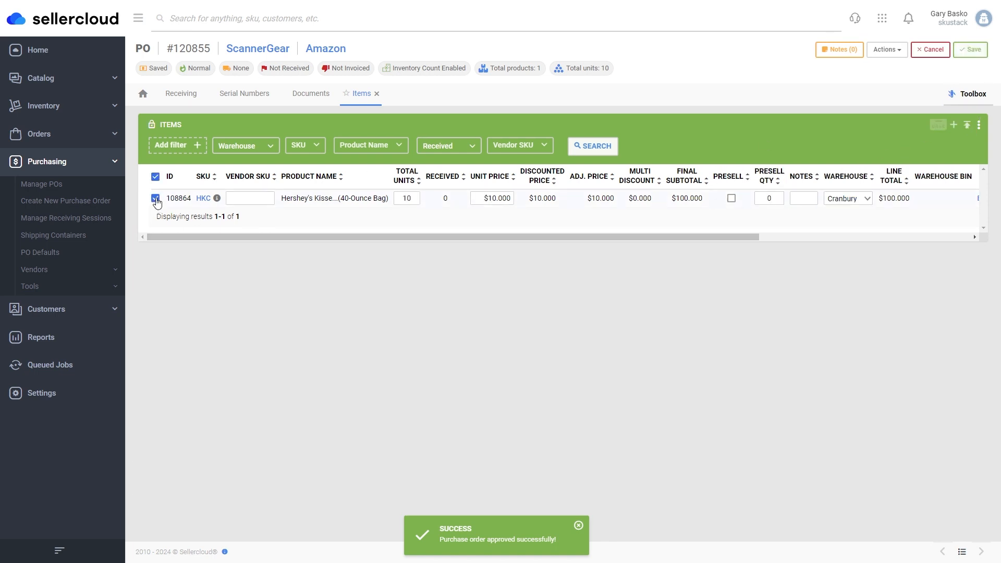
pyautogui.click(769, 198)
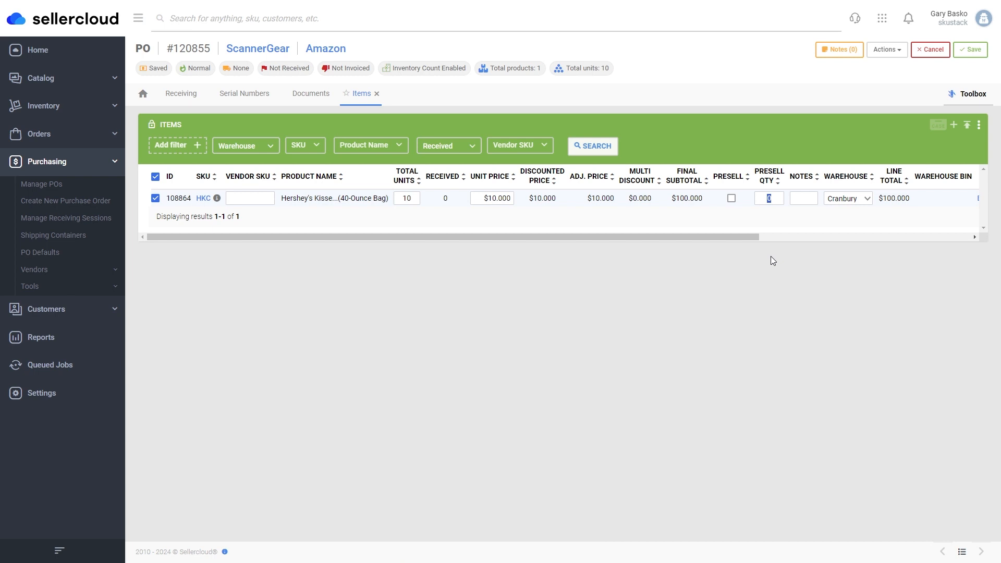
pyautogui.write('10')
pyautogui.click(732, 198)
pyautogui.click(971, 50)
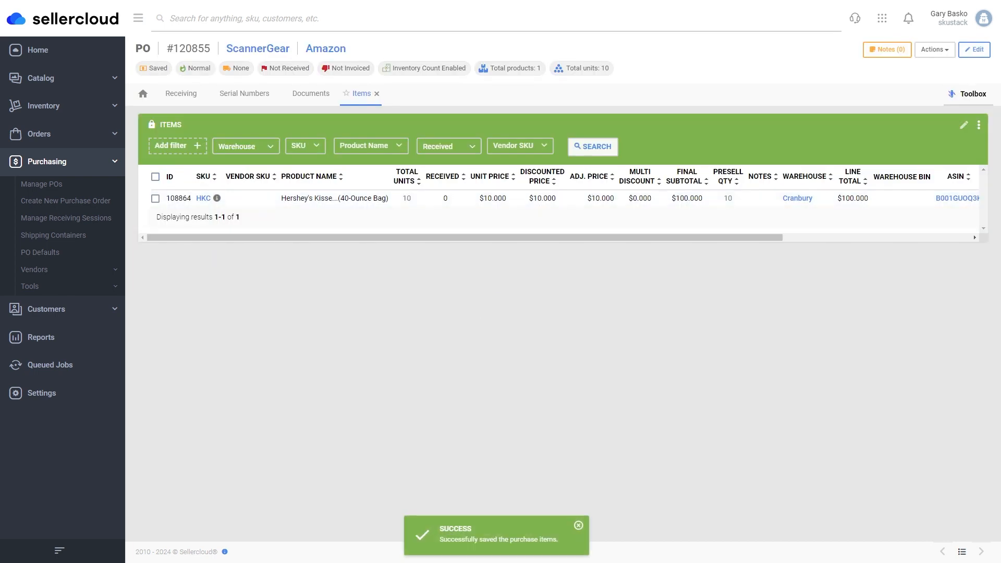